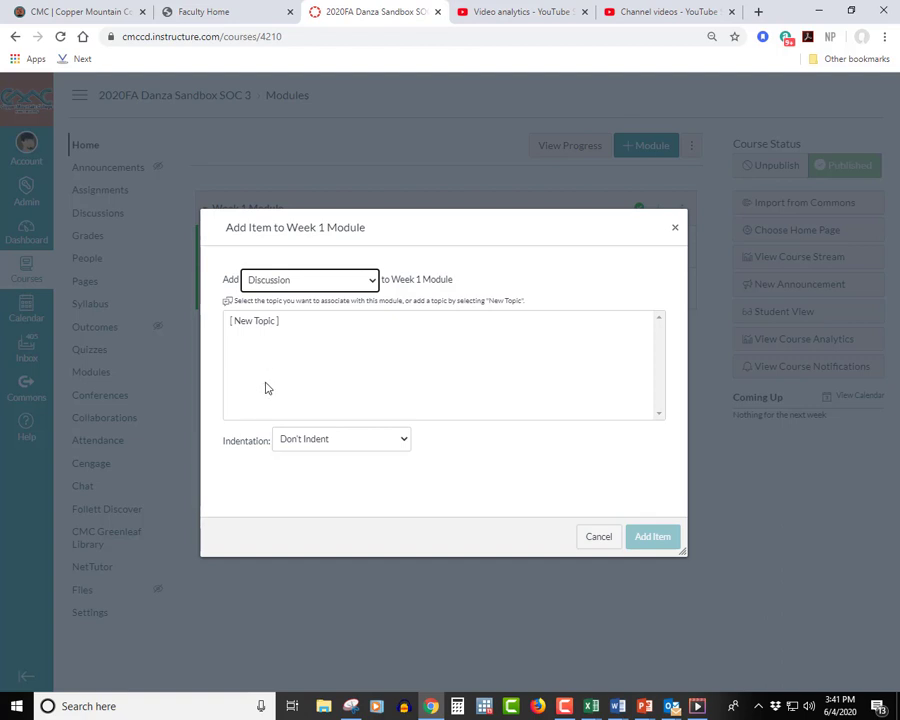
Step: Add a new discussion topic named "Discussing the Sociological Imagination" to the Week 1 Module
left_click(253, 321)
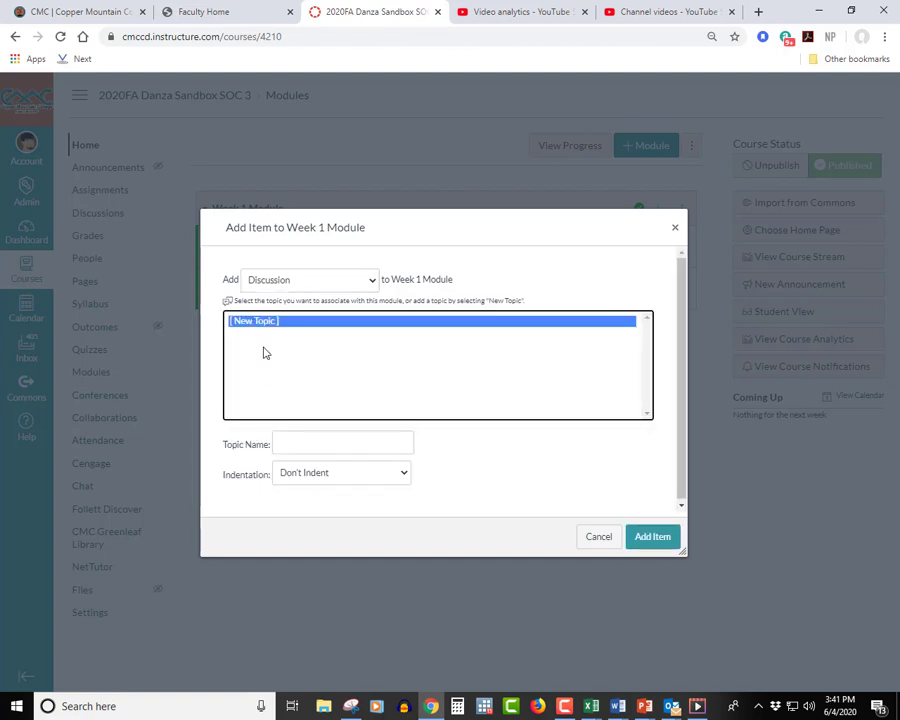
left_click(303, 443)
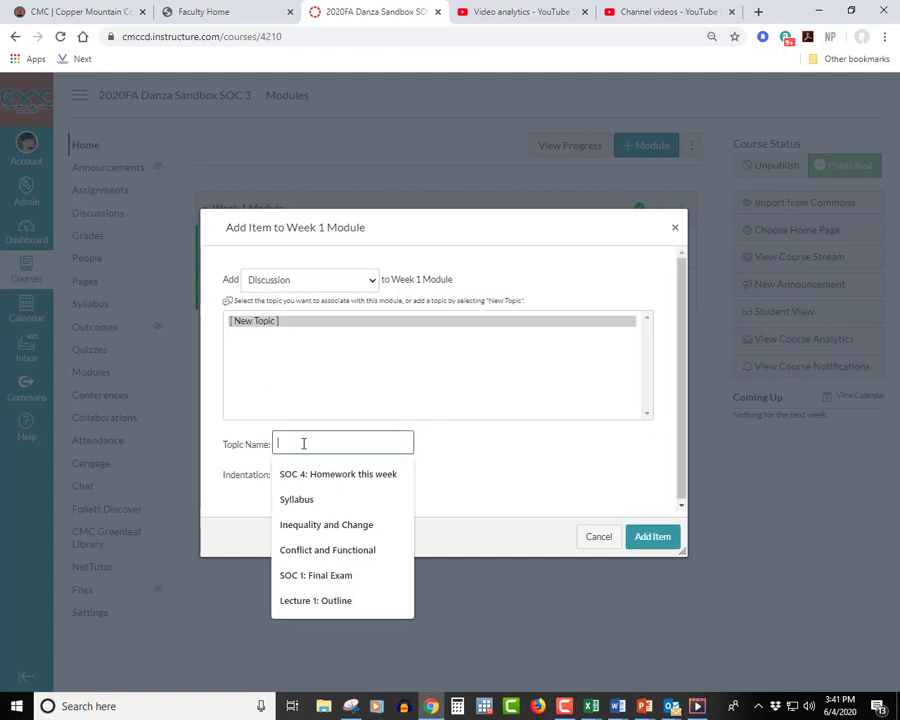
type("Dis")
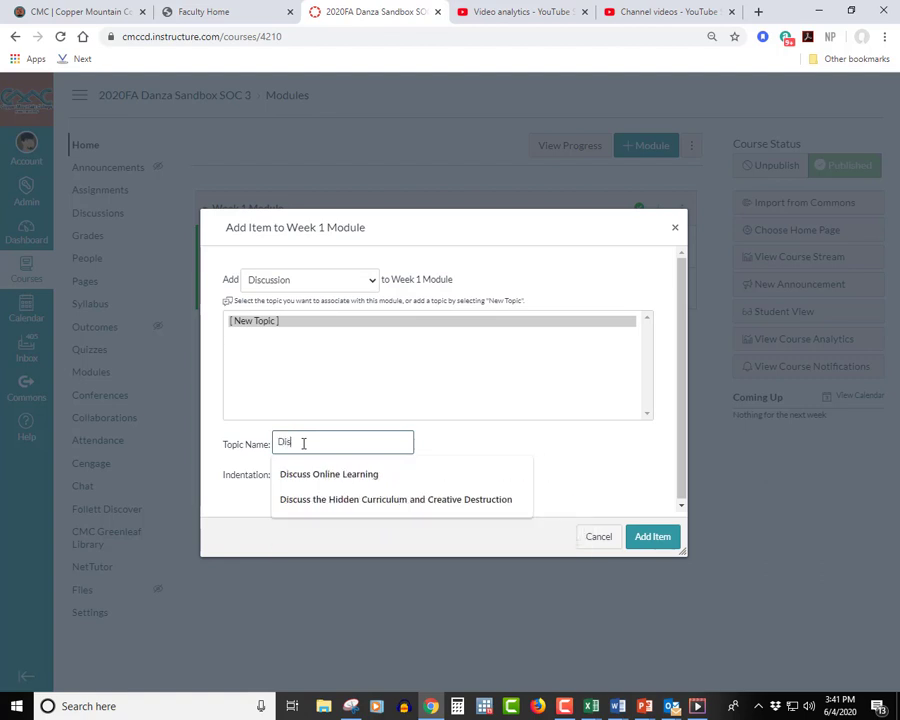
type("cussing")
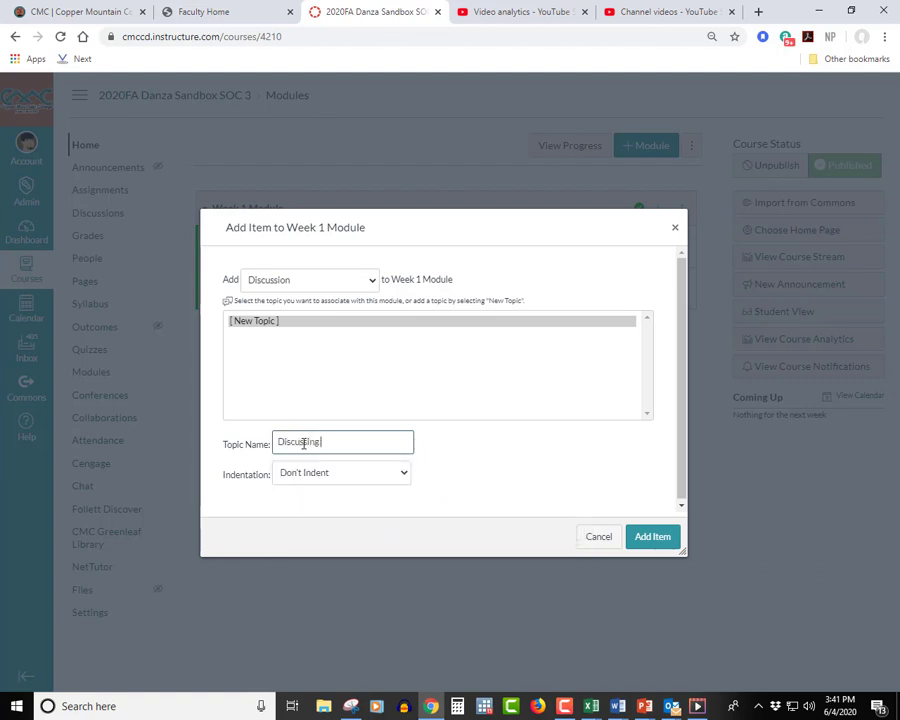
type(" the Sociological Imagination")
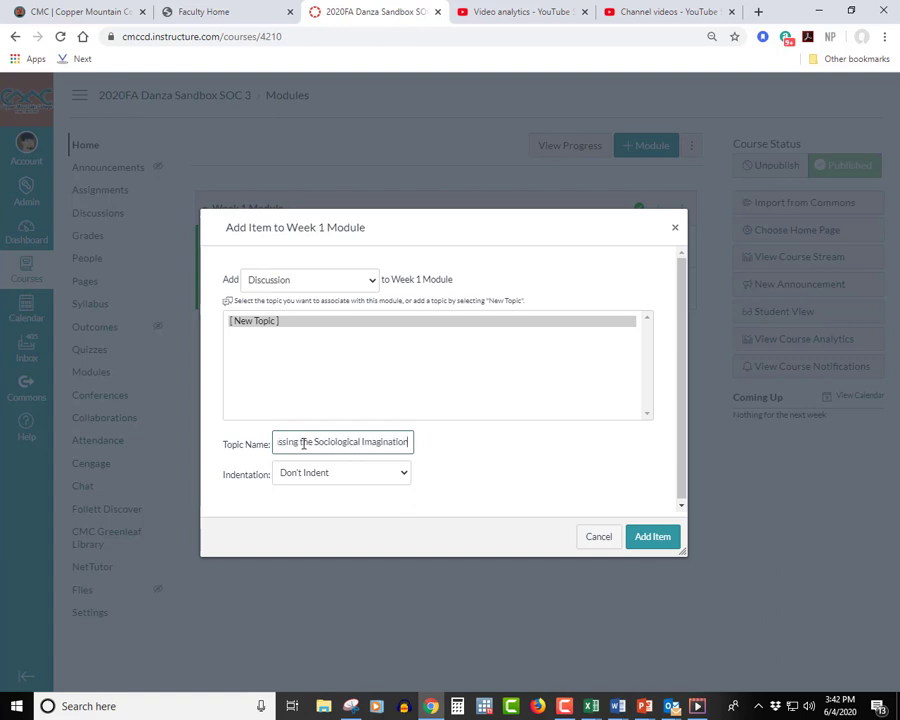
left_click(654, 538)
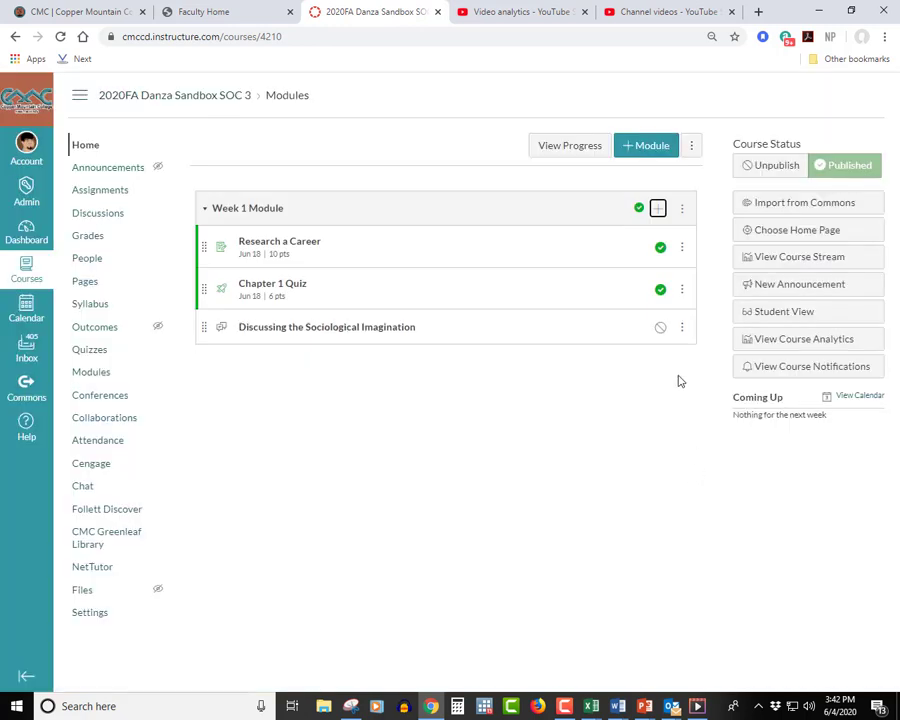
Step: Publish the "Discussing the Sociological Imagination" discussion and open it for editing
left_click(660, 328)
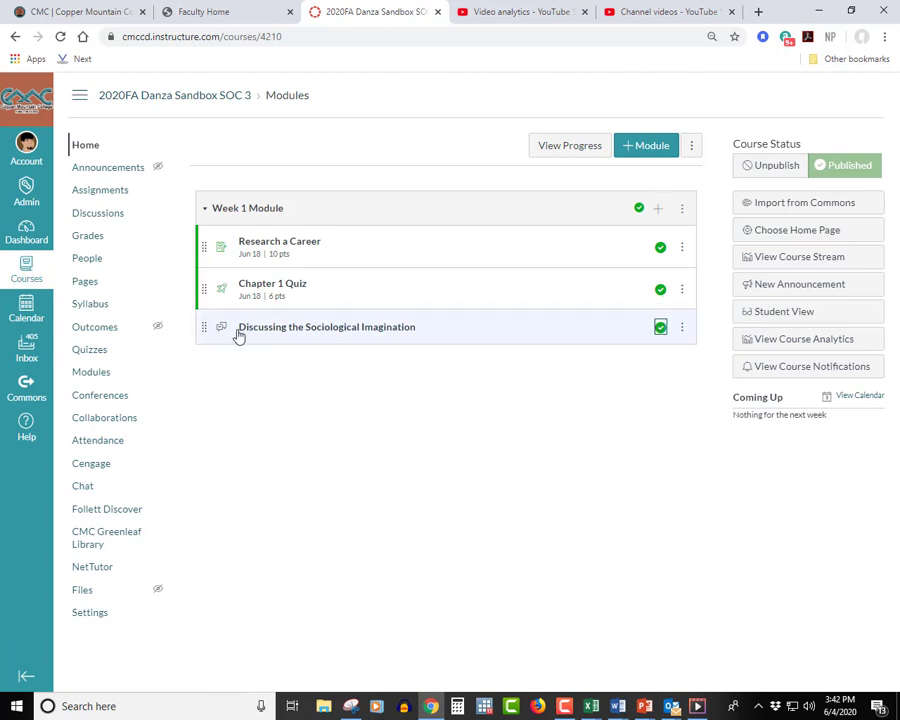
left_click(316, 330)
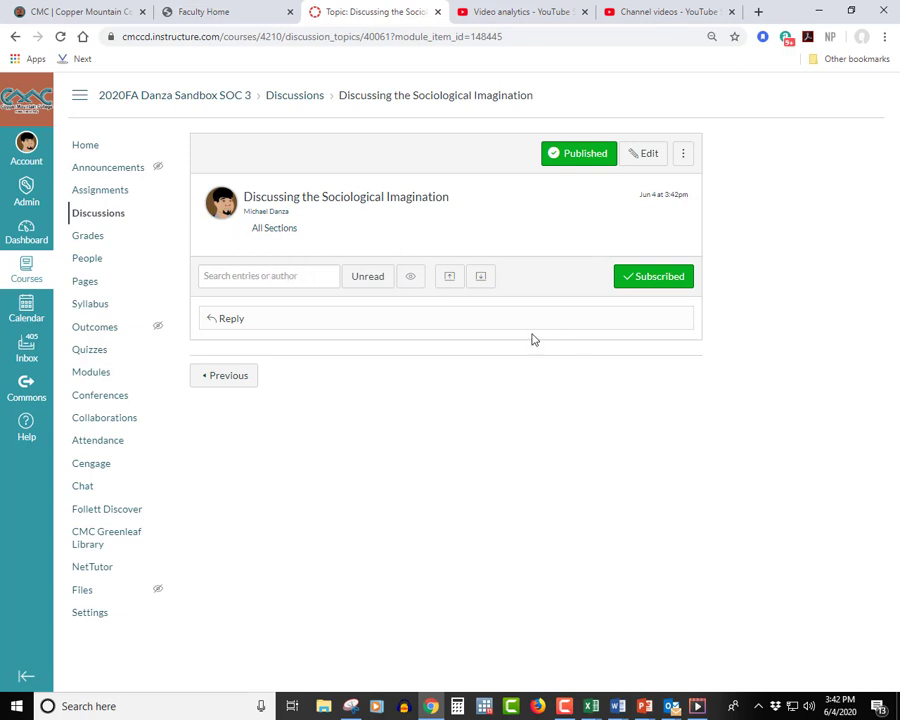
left_click(650, 157)
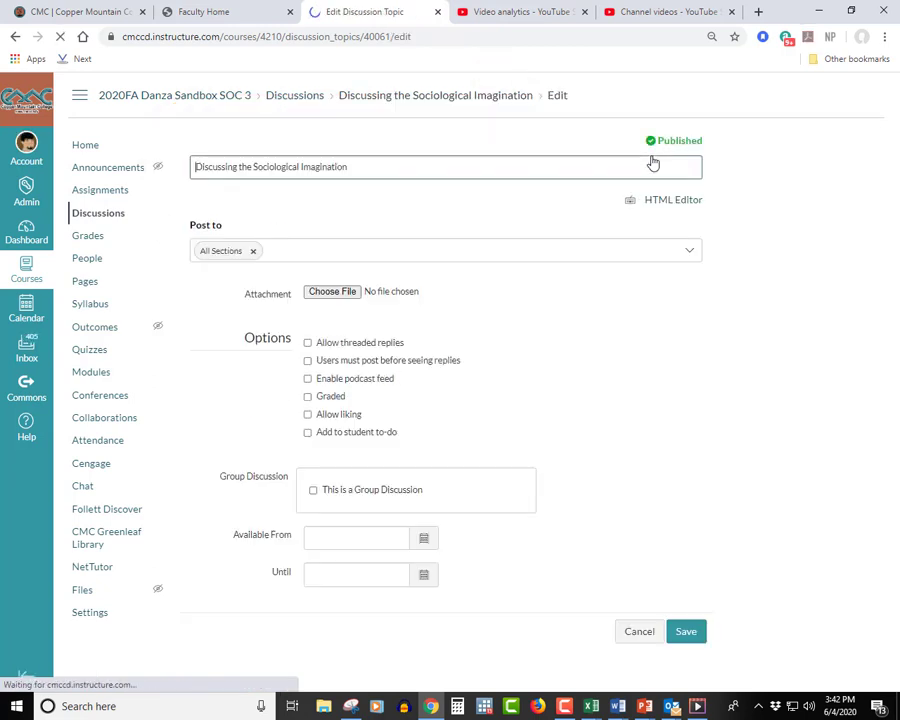
Step: Write the discussion prompt as two lines: "Explain the sociological imagination." and "Apply it to your life."
left_click(385, 328)
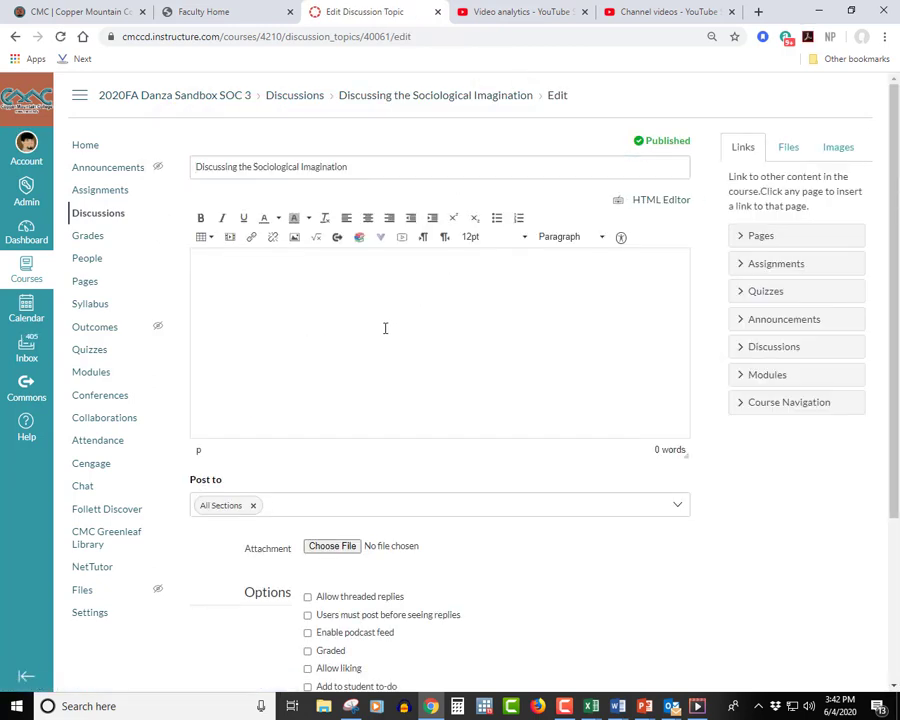
type("Explain the sociologica")
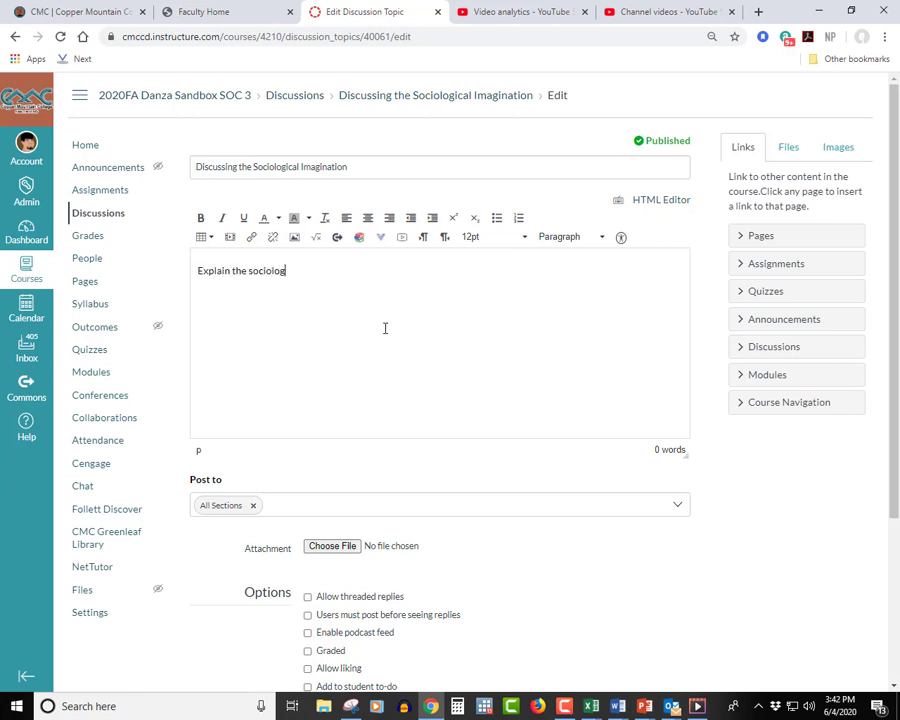
key("BackSpace")
key("BackSpace")
type("cal imatin")
key("BackSpace")
key("BackSpace")
key("BackSpace")
type("gination.")
key("Return")
type("Apply i")
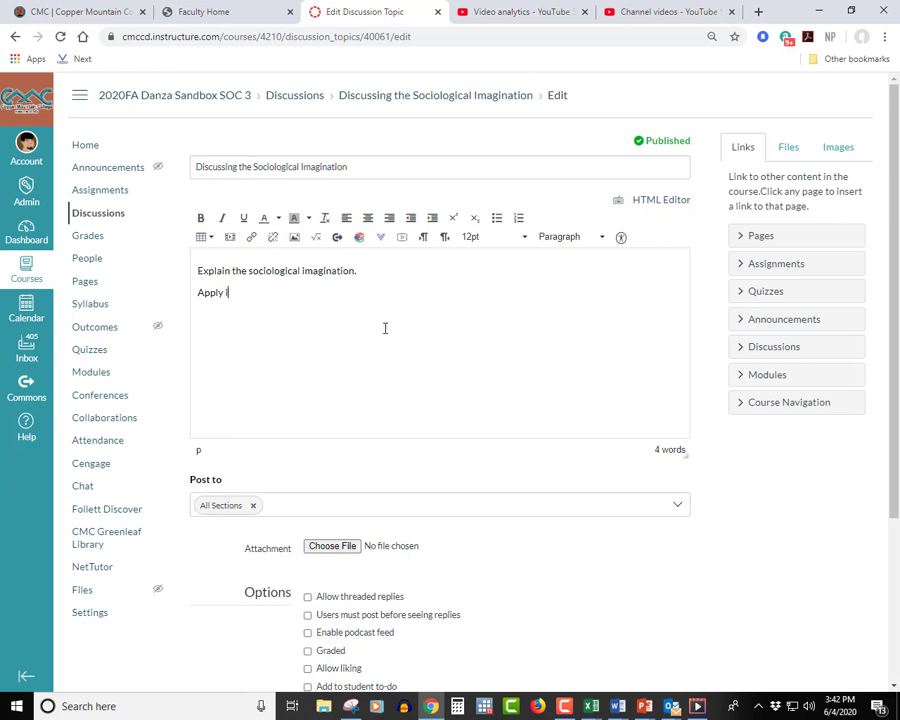
type("t to your life.")
Step: Add a third line to the prompt reading "Respond to 2 classmates with at least 200 hundred words."
key("Return")
type("Respond to a classmate")
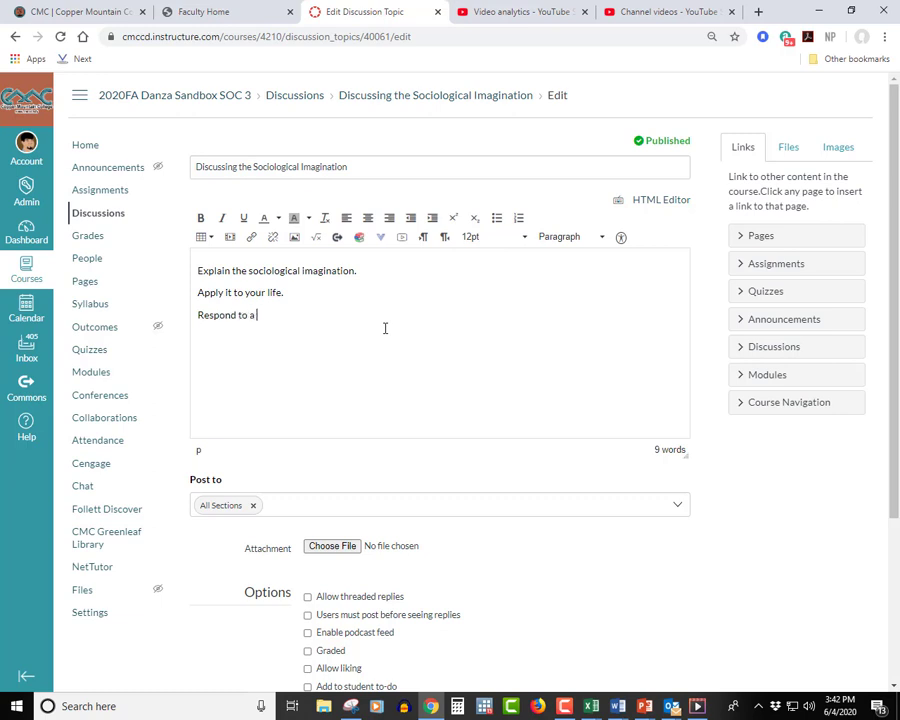
key("ctrl+Left")
key("ctrl+Left")
key("Delete")
type("q")
key("End")
key("ctrl+Left")
key("BackSpace")
key("BackSpace")
type("2")
key("End")
type("s with at least 20")
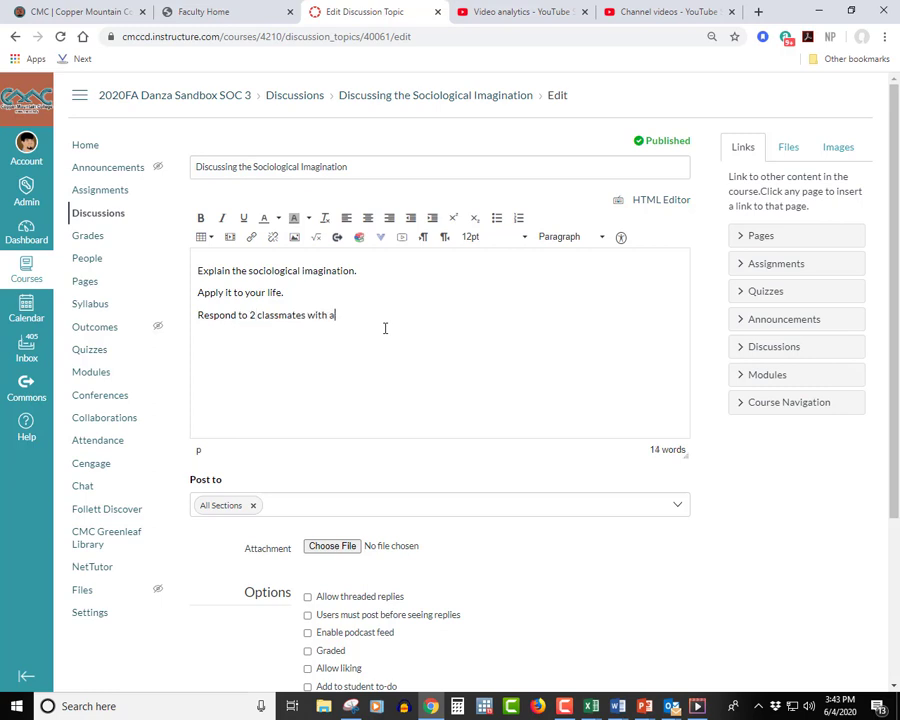
type("0 hundred words.")
Step: Add "(200 words)" before the period of the "Apply it to your life" line
key("Up")
key("BackSpace")
type("(200 words).")
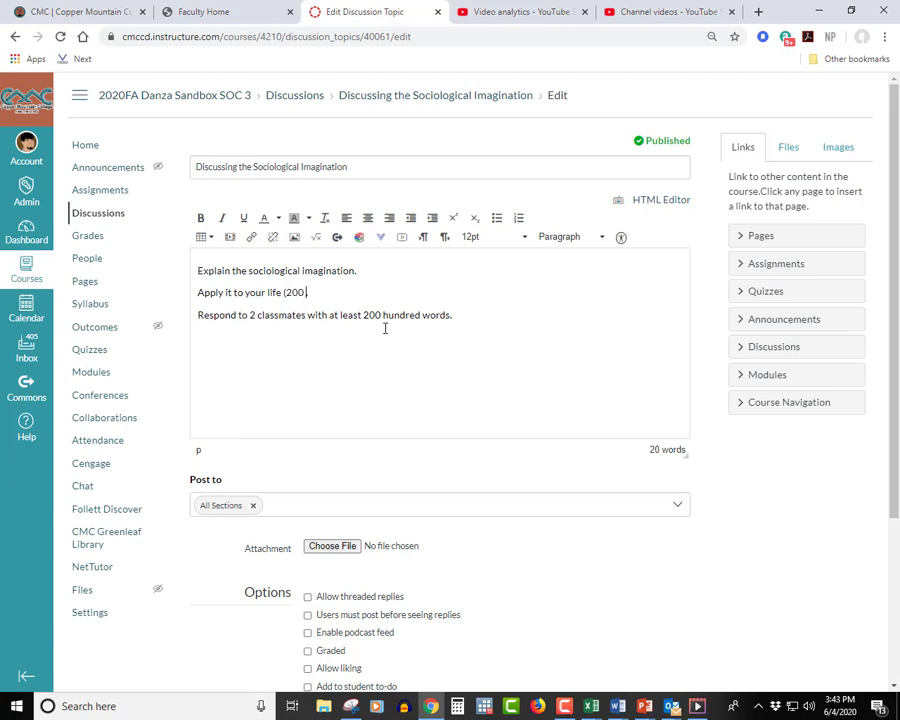
Step: Merge the first two prompt lines into "Explain the sociological imagination and apply it to your life (200 words)."
key("Up")
key("Right")
key("Right")
key("Right")
key("Right")
key("Right")
key("BackSpace")
type("and")
key("Delete")
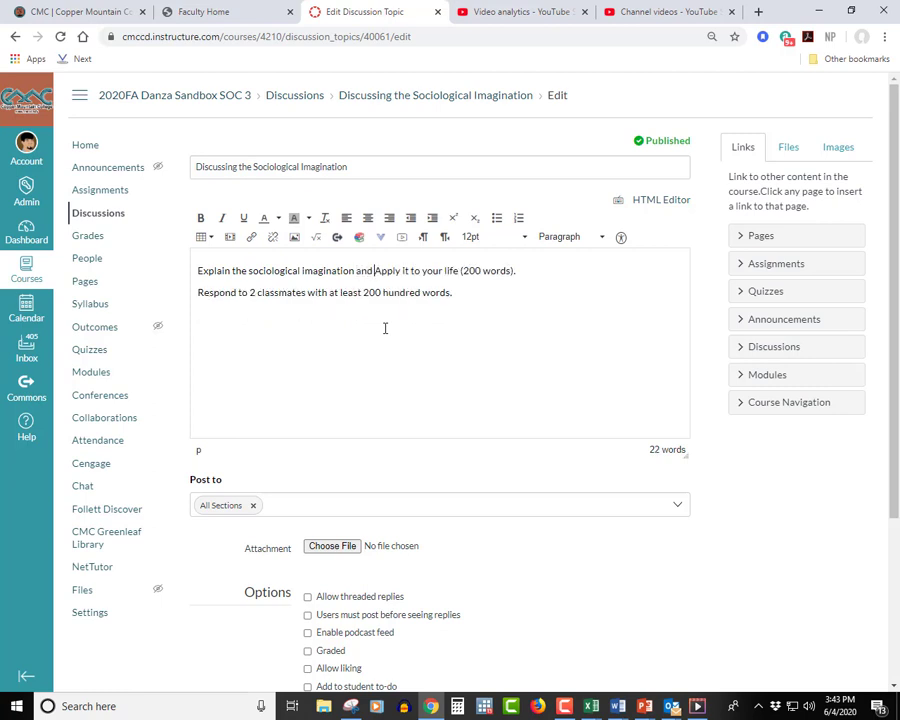
key("Delete")
type("a")
key("ctrl+Right")
key("ctrl+Right")
key("ctrl+Right")
key("ctrl+Right")
key("ctrl+Right")
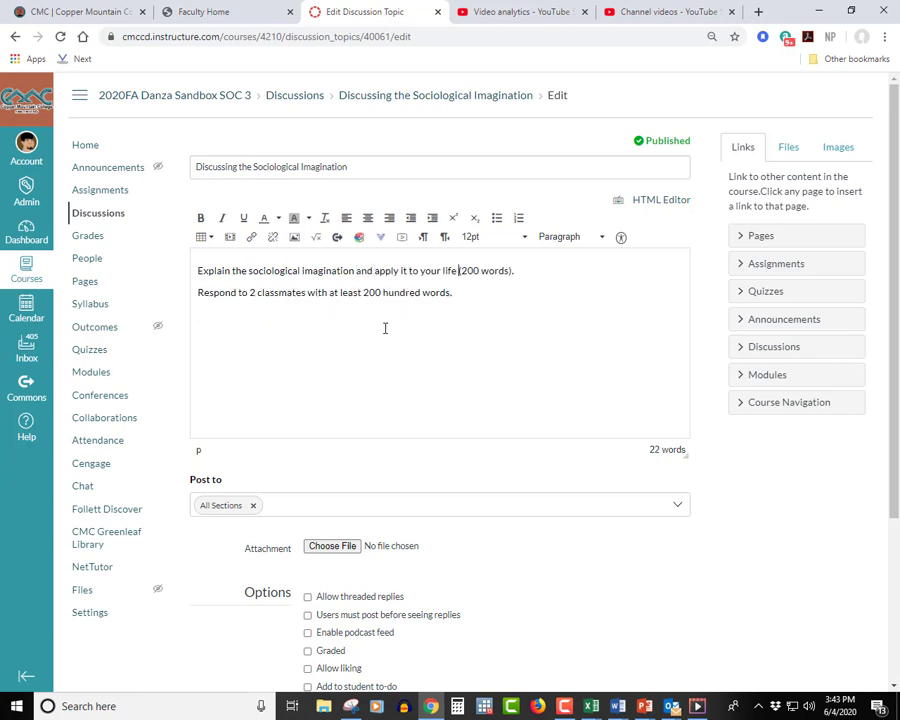
key("Down")
Step: Allow threaded replies, require users to post before seeing replies, and make the discussion graded
scroll(528, 546, "down", 1)
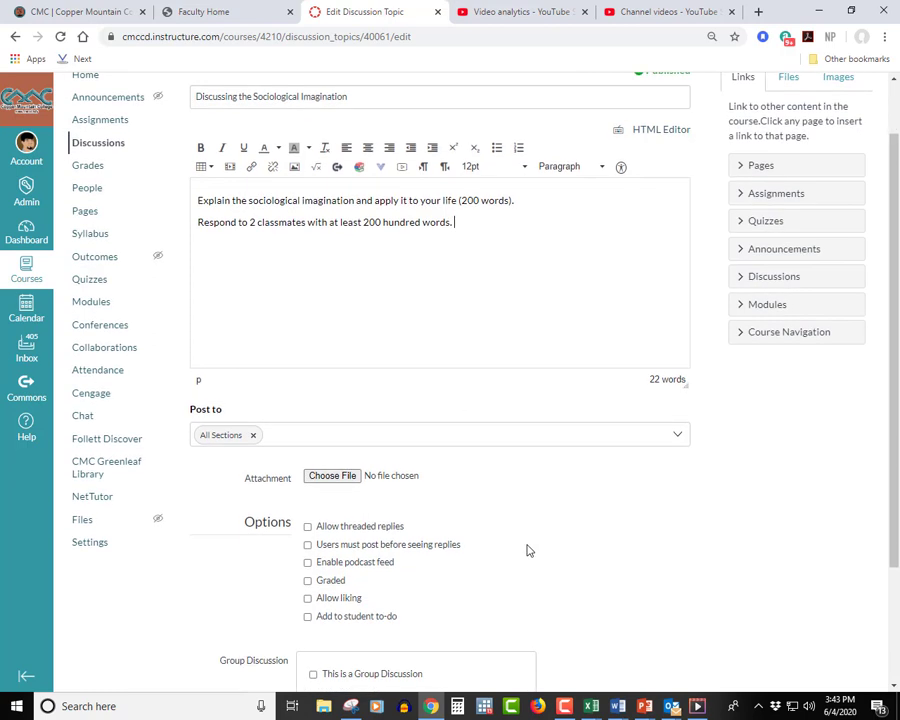
left_click(308, 527)
left_click(308, 548)
left_click(308, 581)
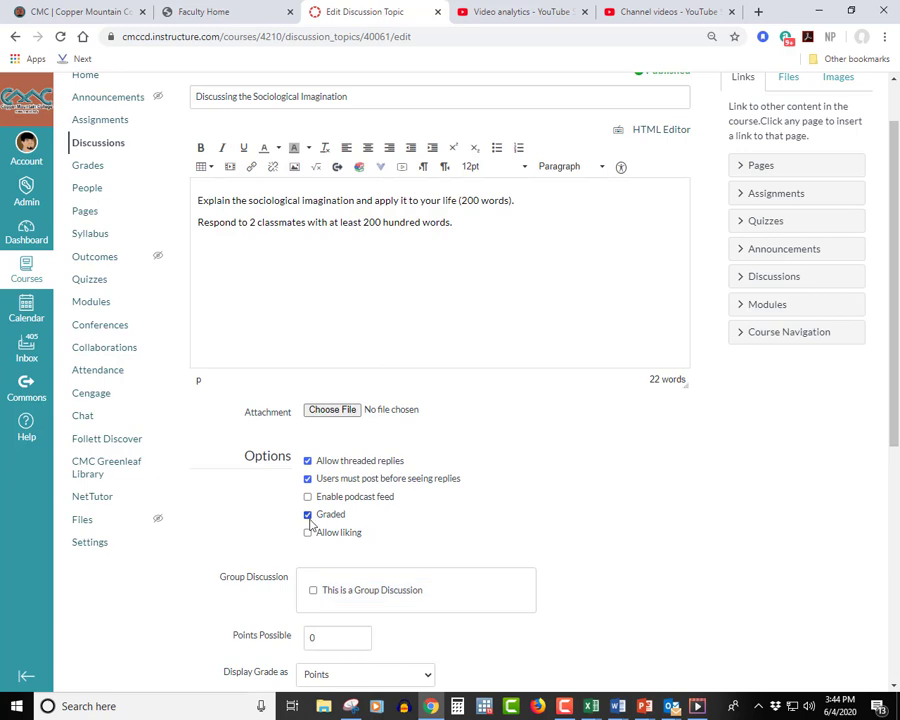
Step: Set the points possible to 10 and keep the grade displayed as Points
scroll(490, 528, "down", 3)
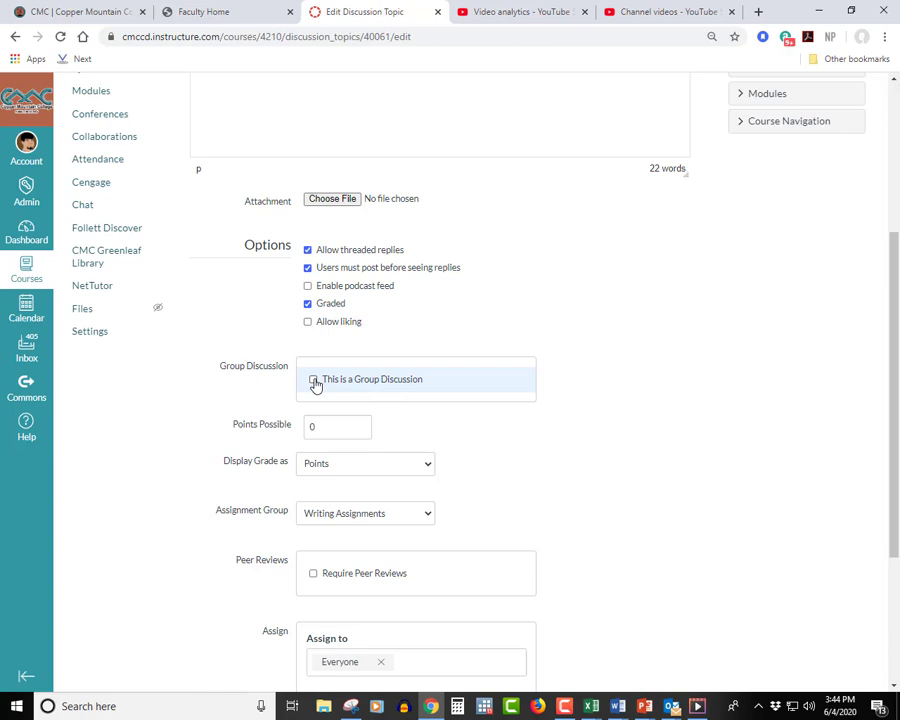
left_click(310, 426)
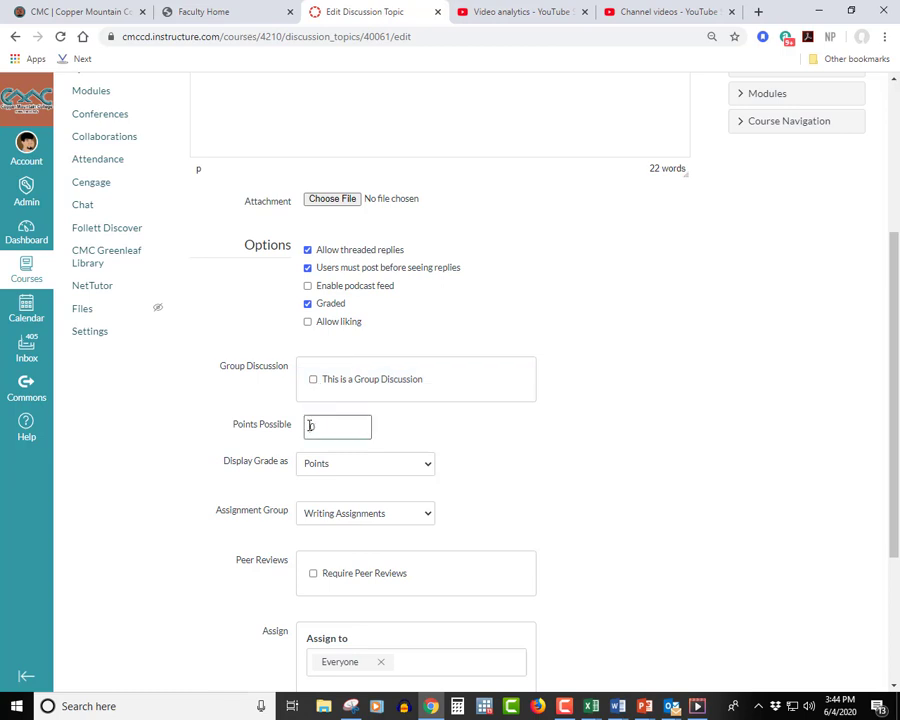
type("1")
left_click(426, 462)
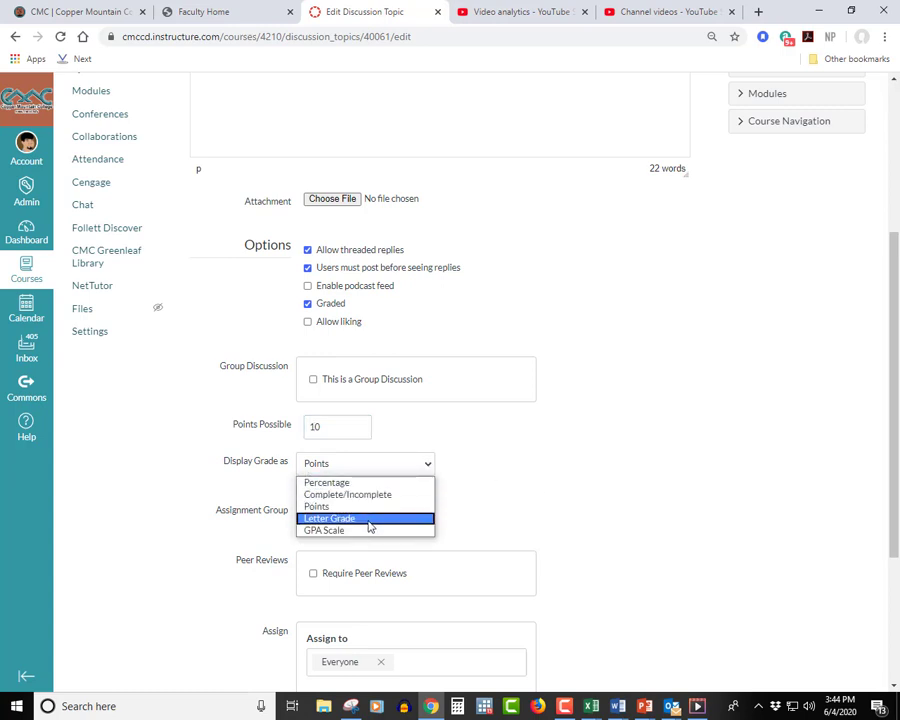
left_click(370, 505)
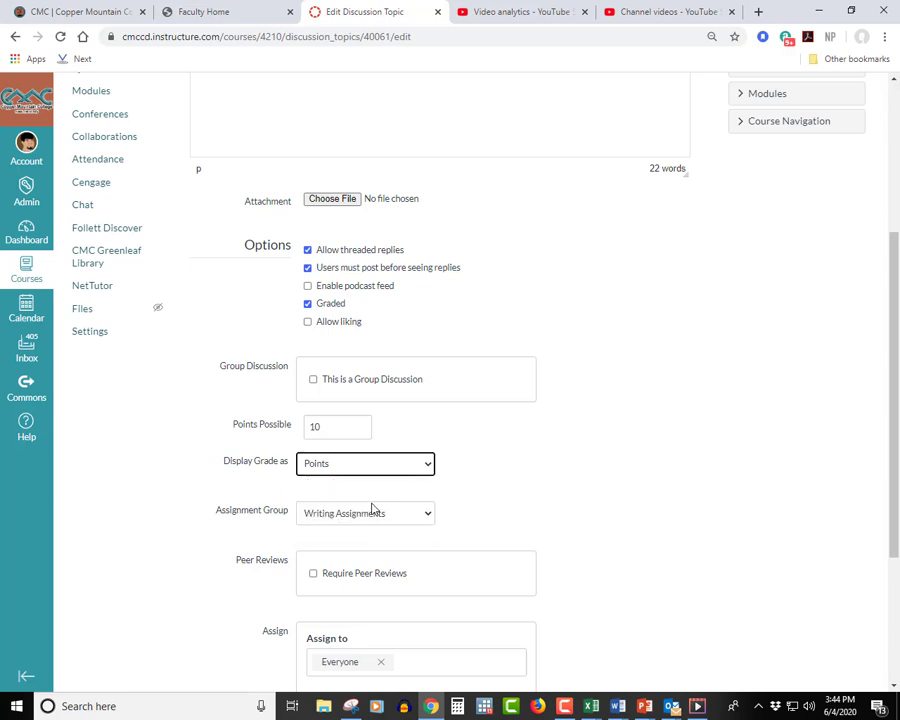
Step: Create a new assignment group named "Discussion" for this discussion and review the available assignment groups
left_click(428, 514)
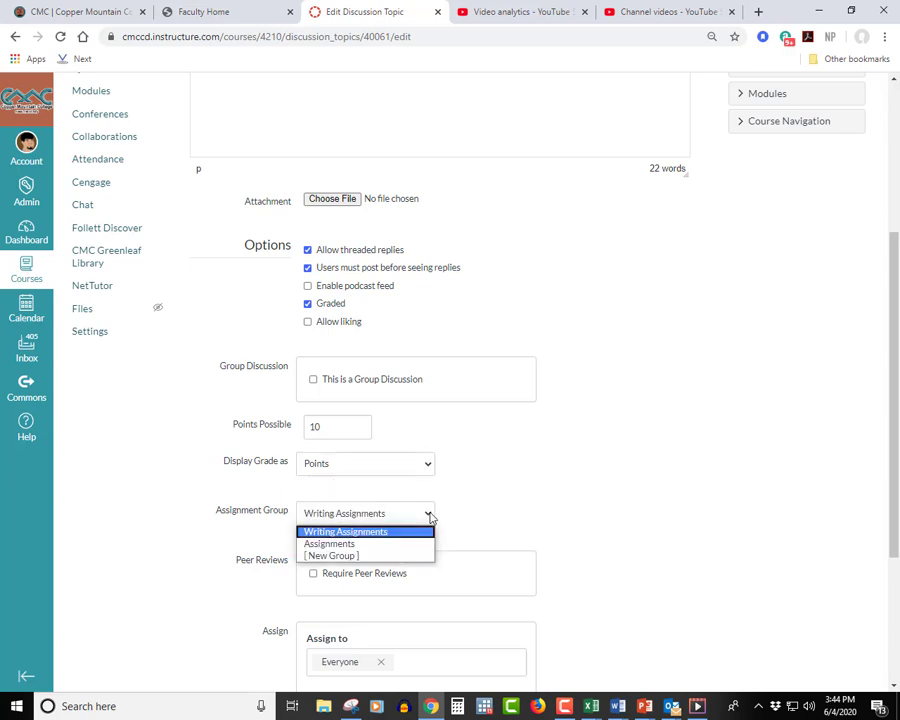
left_click(395, 556)
left_click(432, 381)
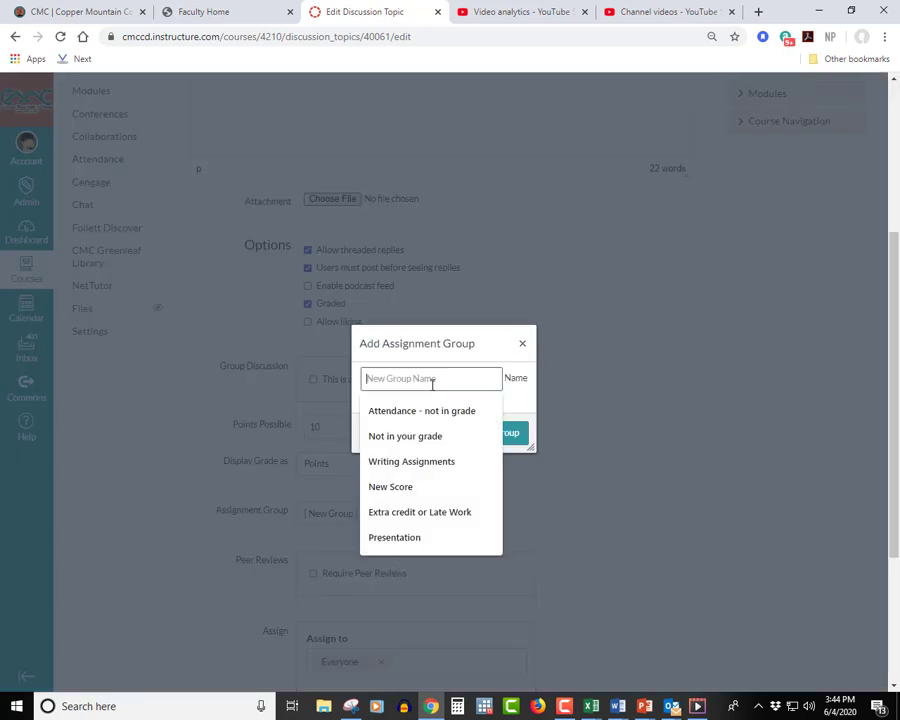
type("Discussing")
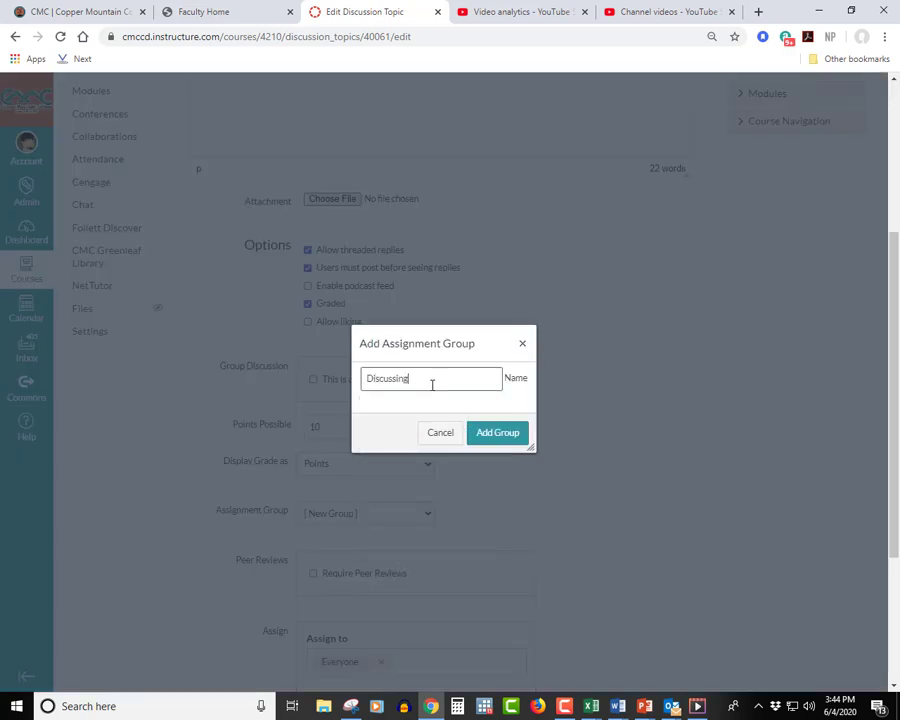
key("BackSpace")
key("BackSpace")
key("BackSpace")
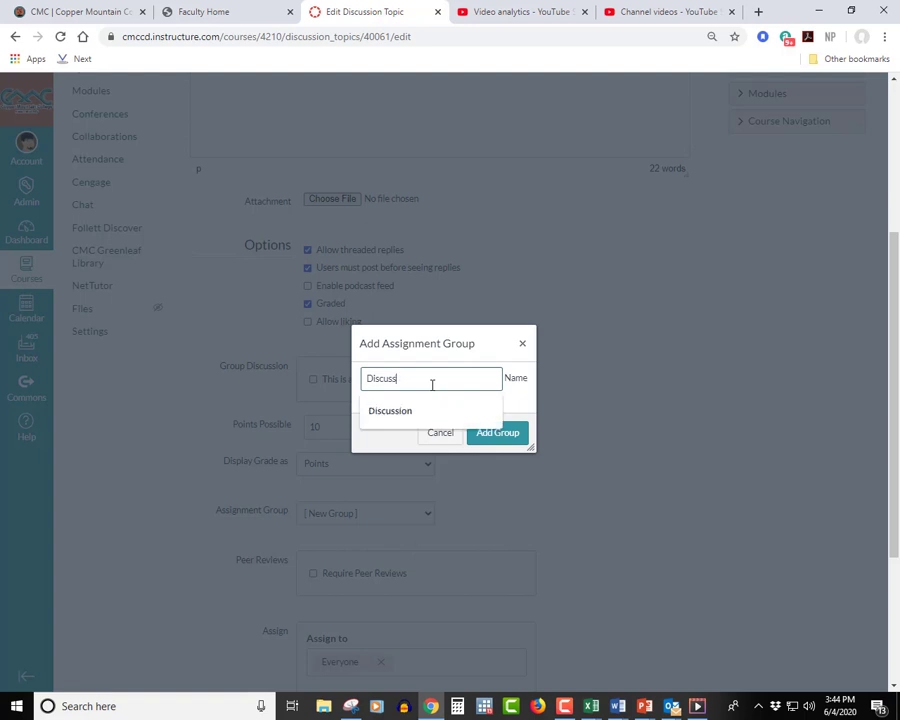
type("ion")
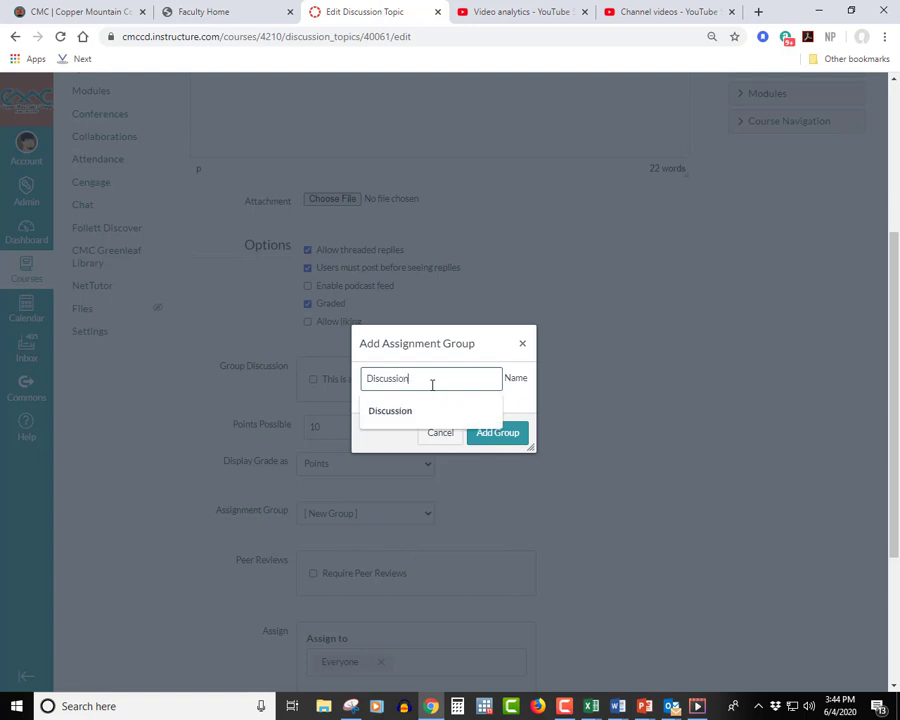
left_click(522, 434)
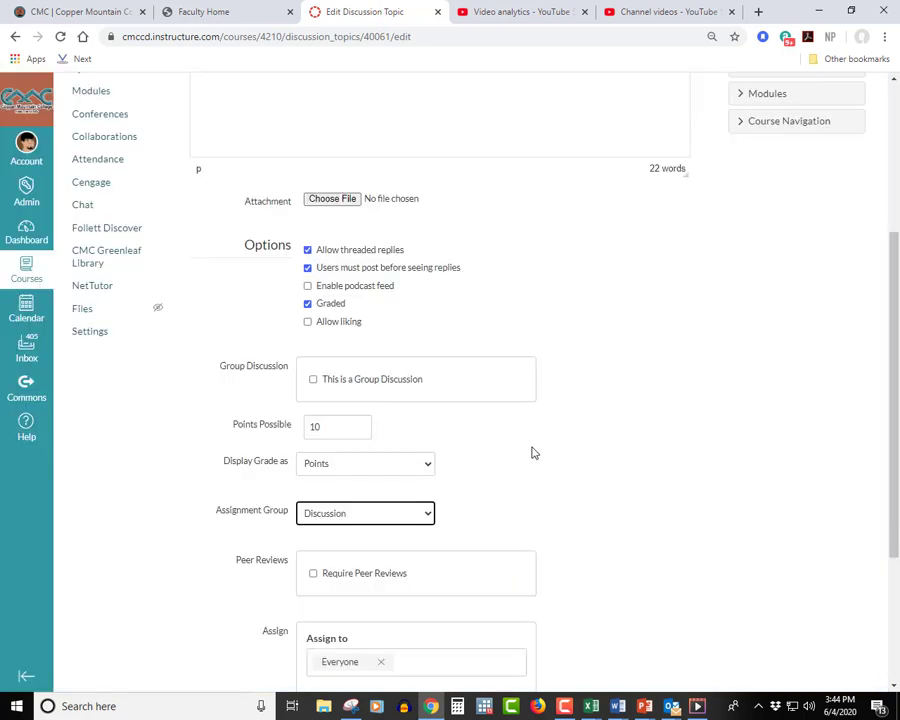
left_click(427, 513)
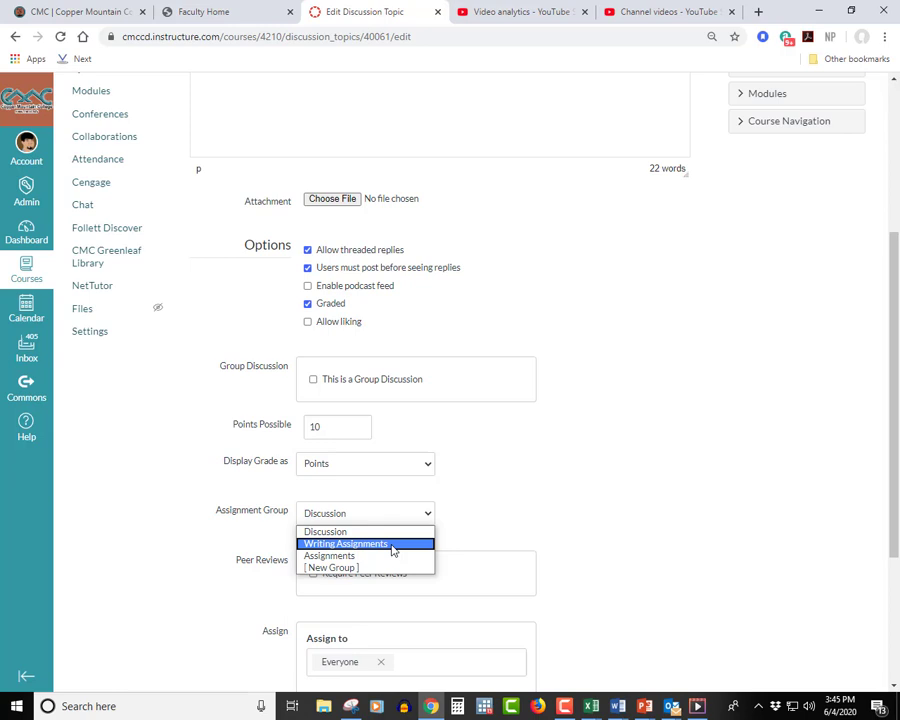
left_click(574, 536)
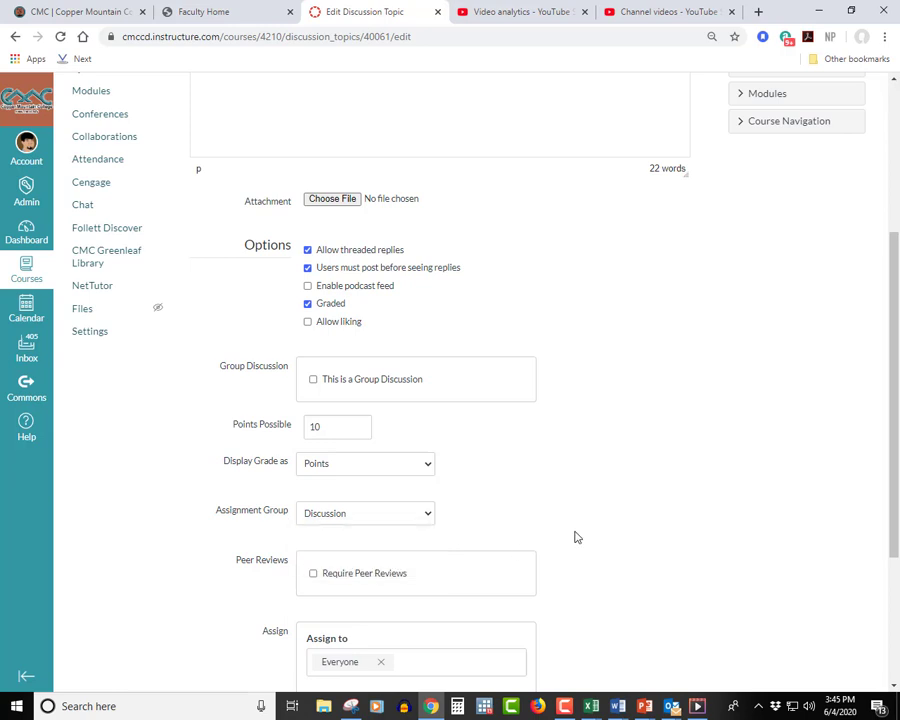
Step: Set both the due date and the availability end date to Jun 18 11:59pm for everyone
scroll(575, 537, "down", 3)
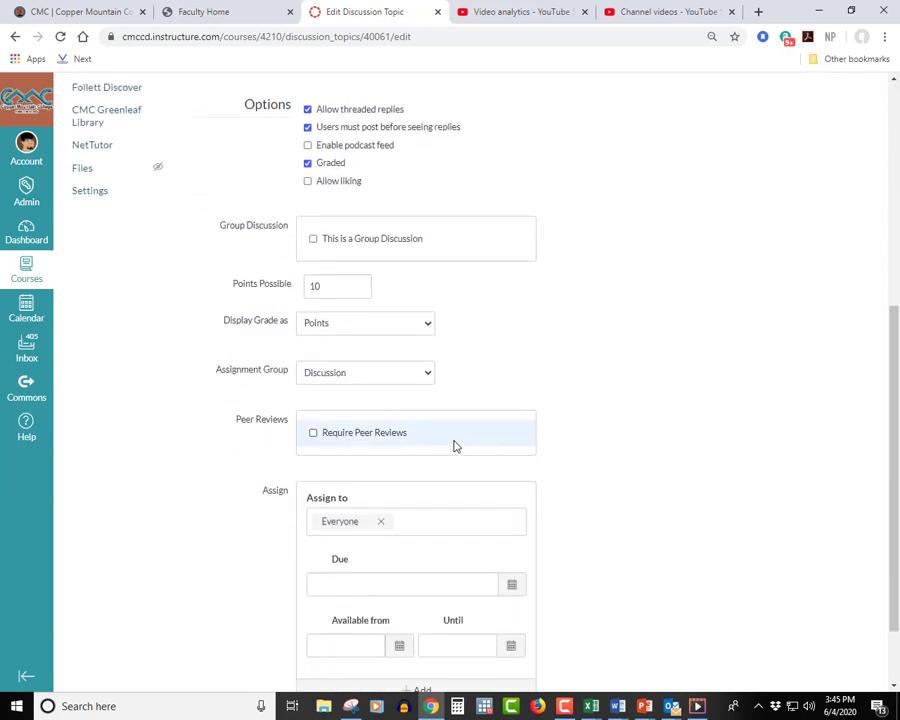
scroll(690, 570, "down", 2)
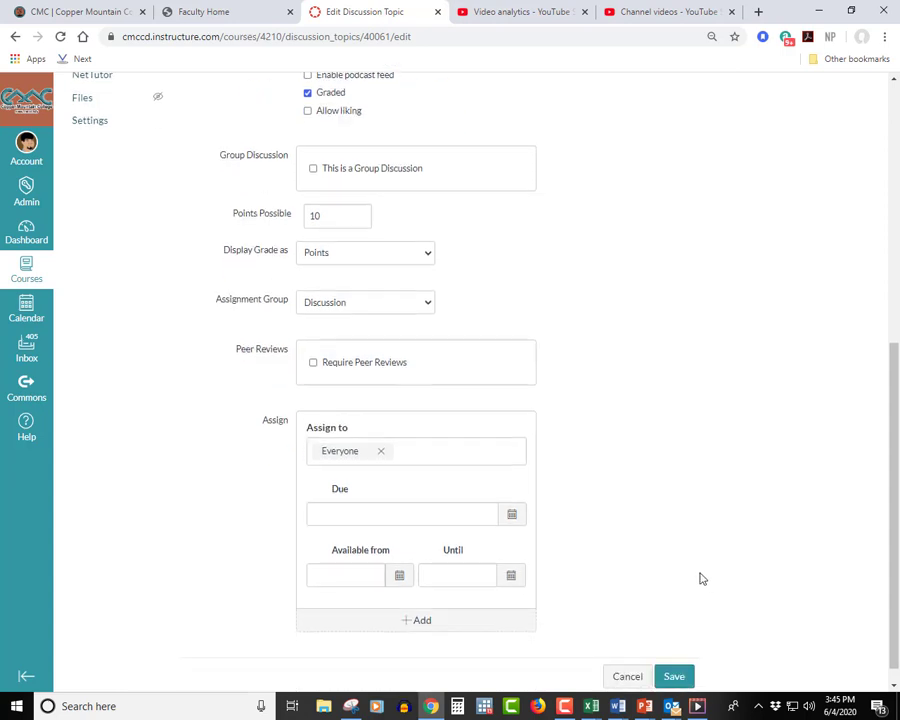
left_click(512, 516)
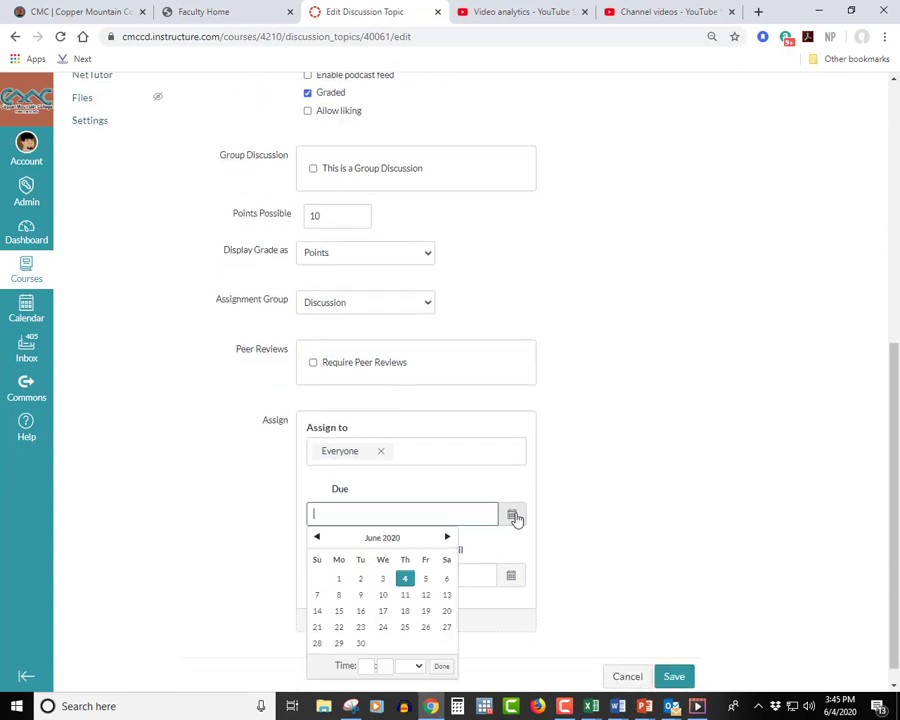
left_click(405, 612)
left_click(512, 587)
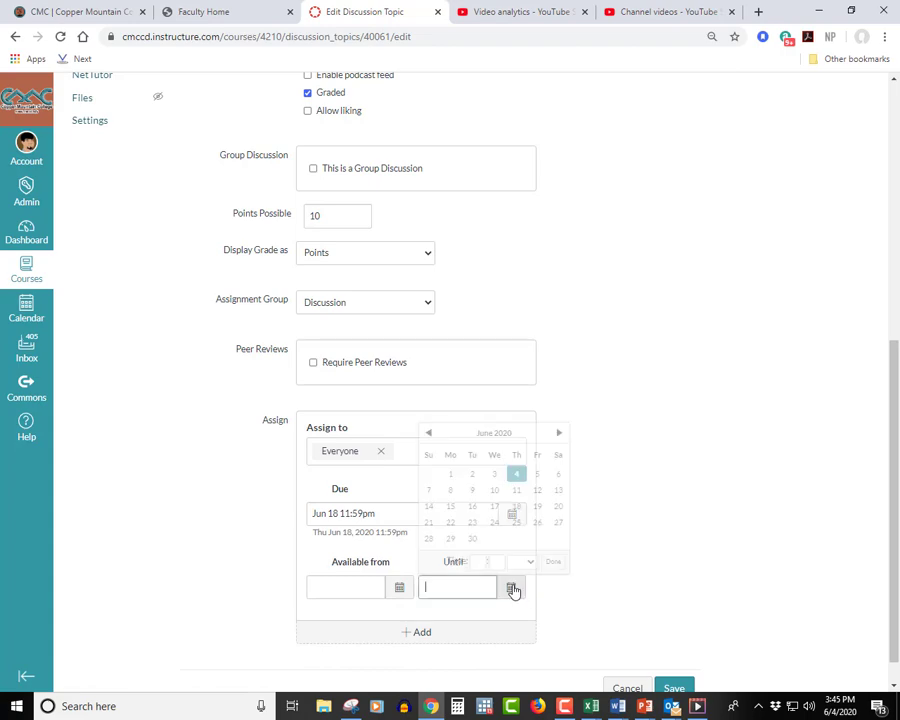
left_click(514, 507)
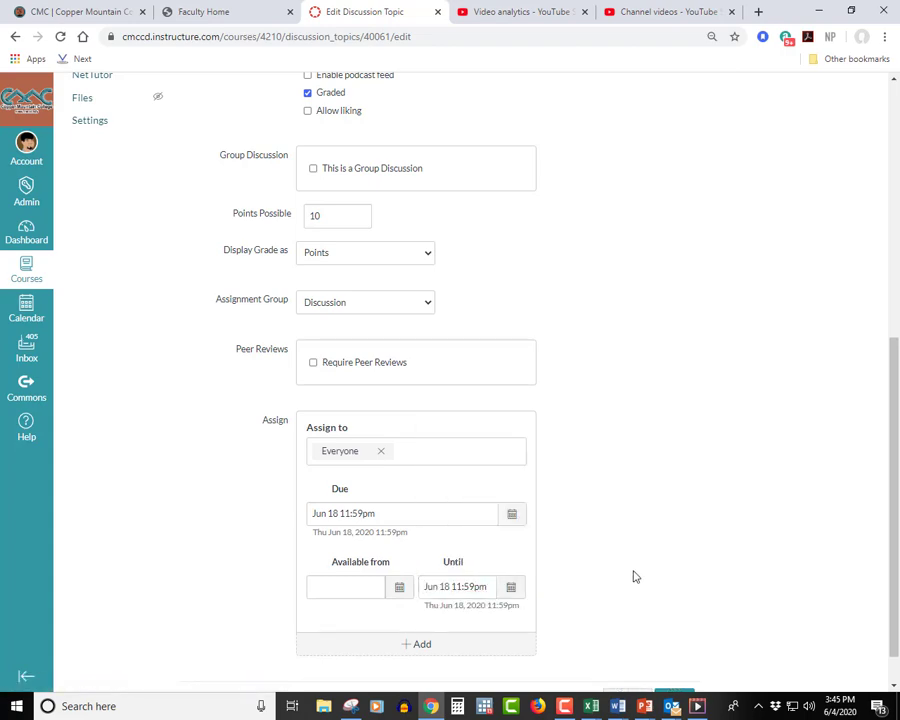
Step: Embed the course image Harry Potter.gif below the prompt text, leaving a blank line above it
scroll(636, 575, "up", 4)
scroll(641, 577, "up", 1)
scroll(641, 577, "down", 5)
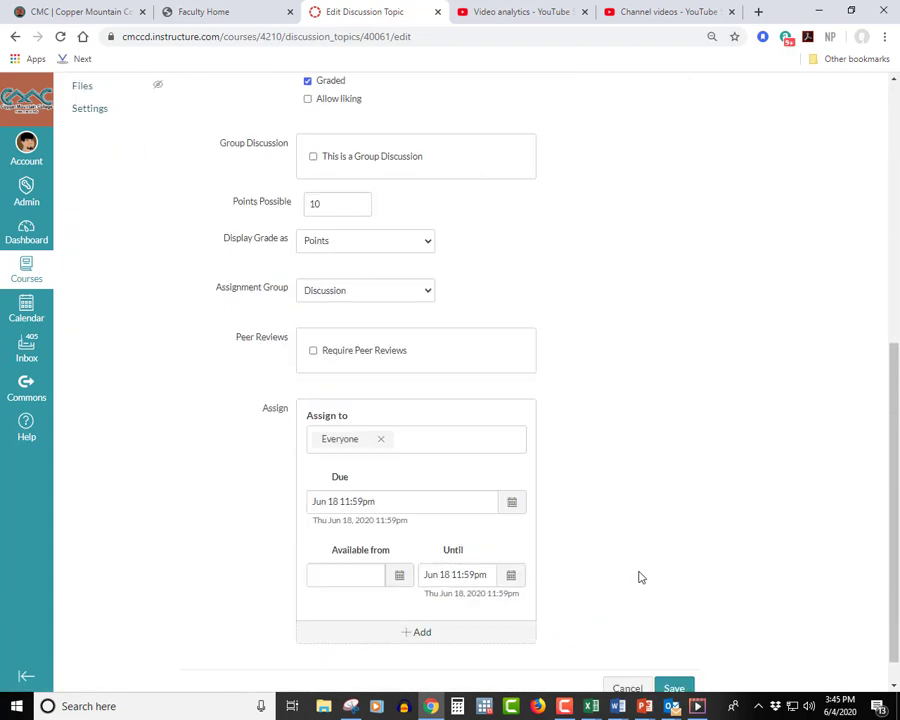
scroll(641, 577, "up", 5)
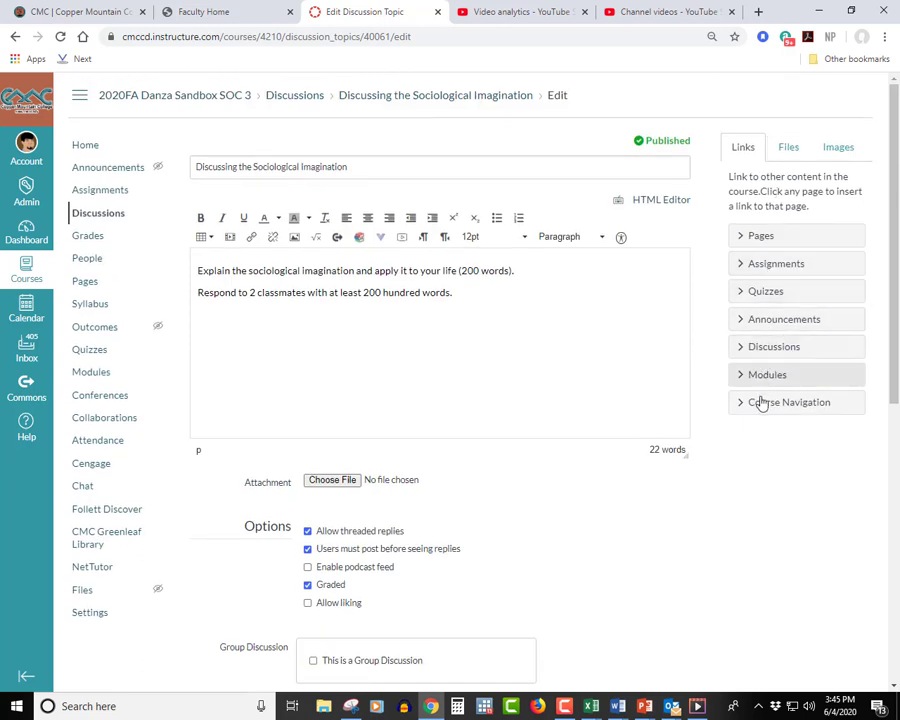
left_click(786, 152)
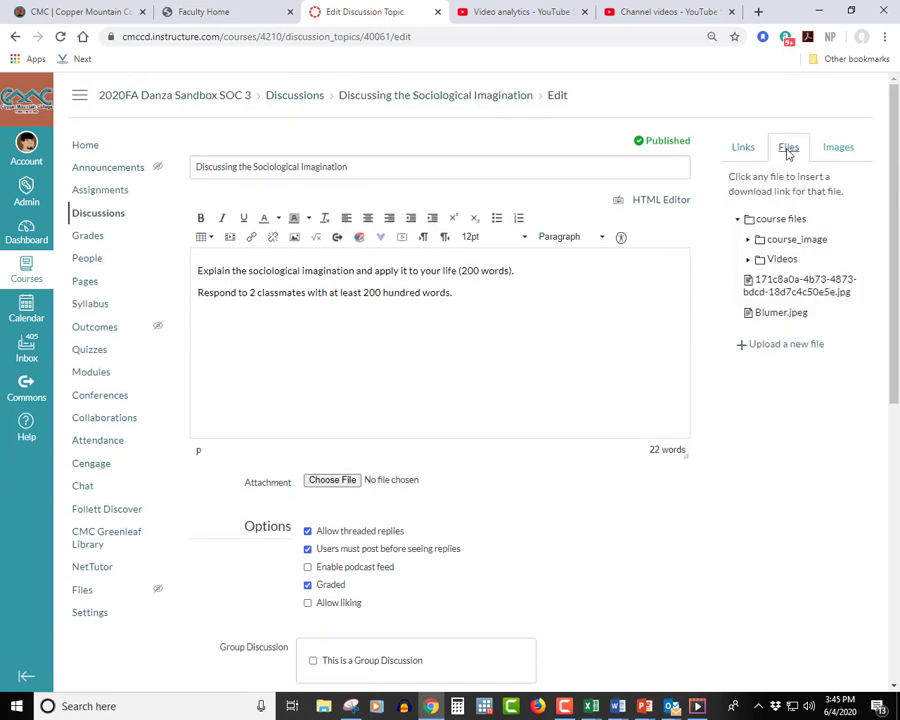
left_click(837, 148)
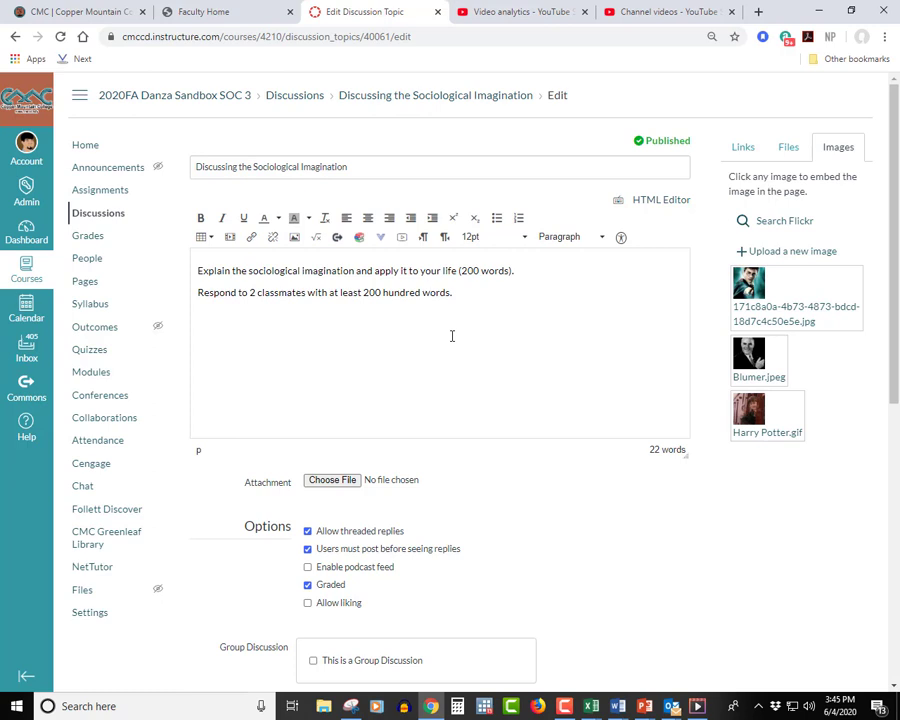
left_click(482, 292)
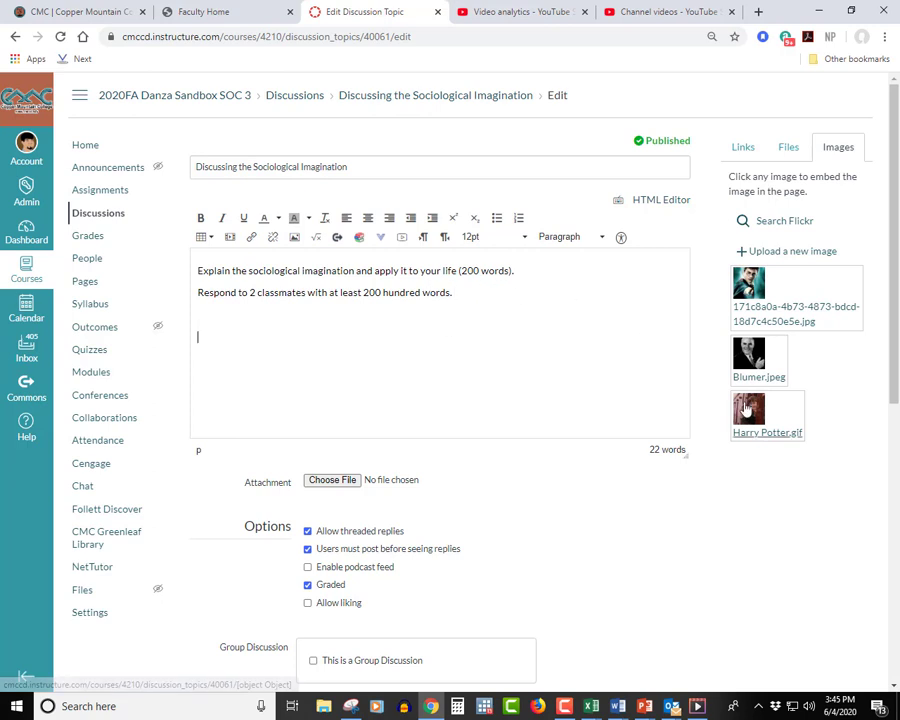
left_click(609, 400)
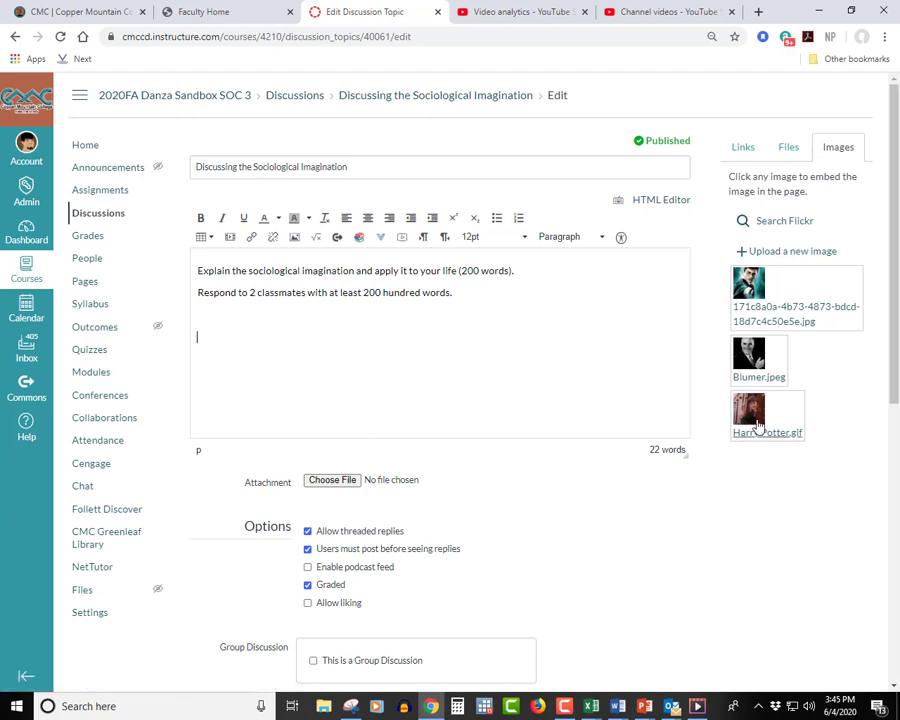
left_click(756, 418)
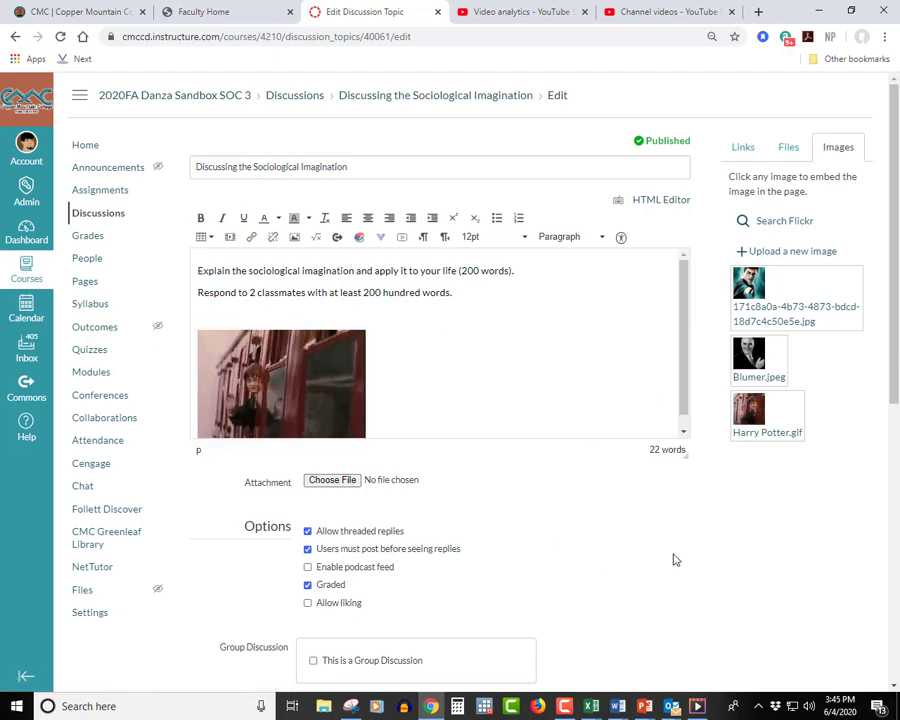
Step: Save the graded discussion with its settings, dates and embedded image
scroll(676, 558, "down", 3)
scroll(679, 559, "down", 3)
left_click(672, 651)
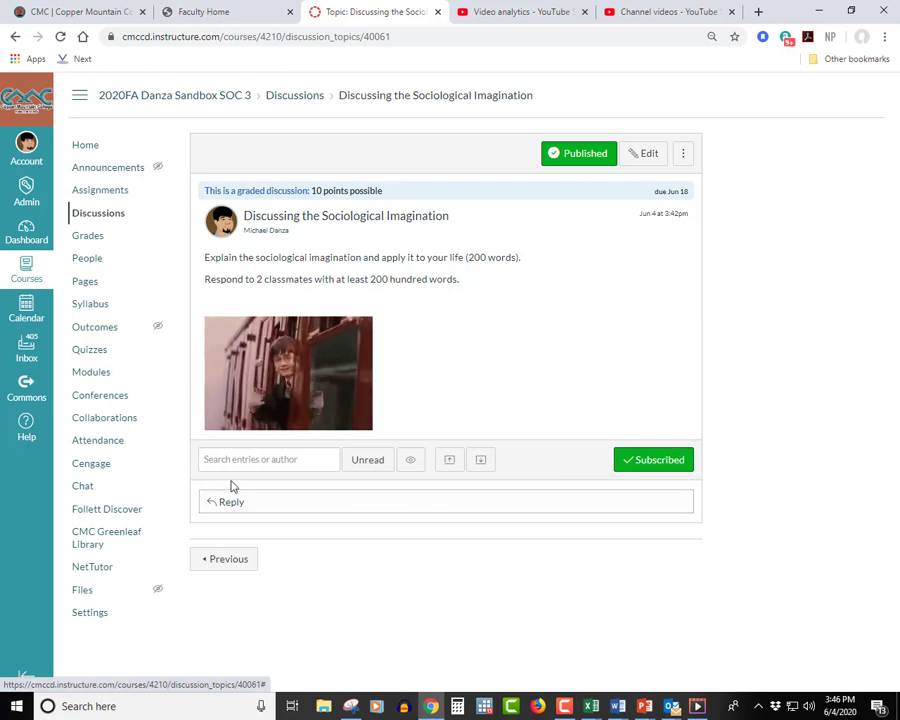
Step: Examine the discussion's entries in the course modules, syllabus and gradebook, including the options of its gradebook column
left_click(105, 374)
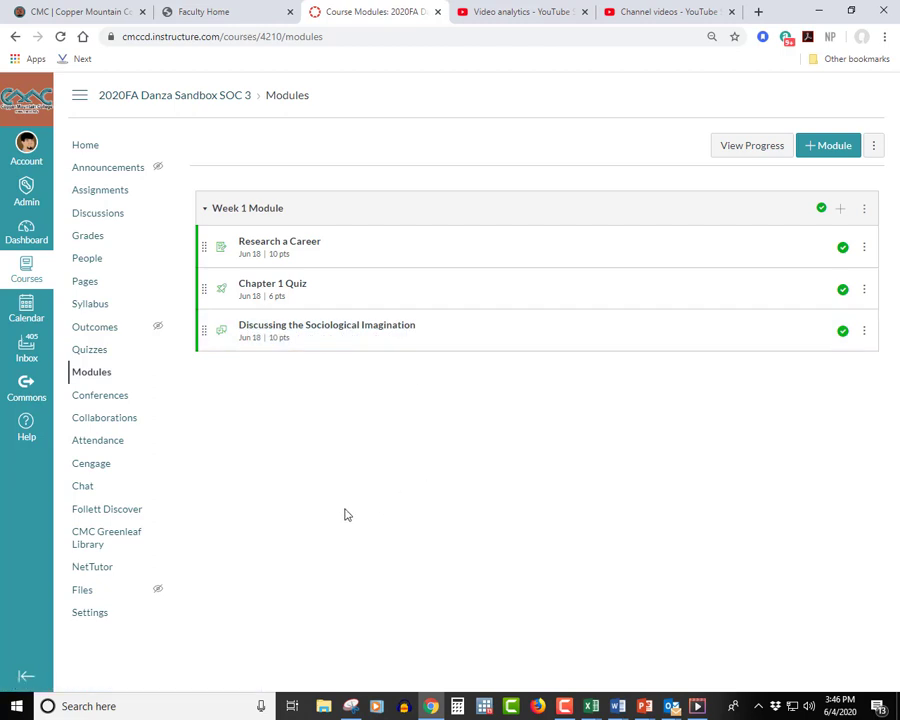
left_click(98, 308)
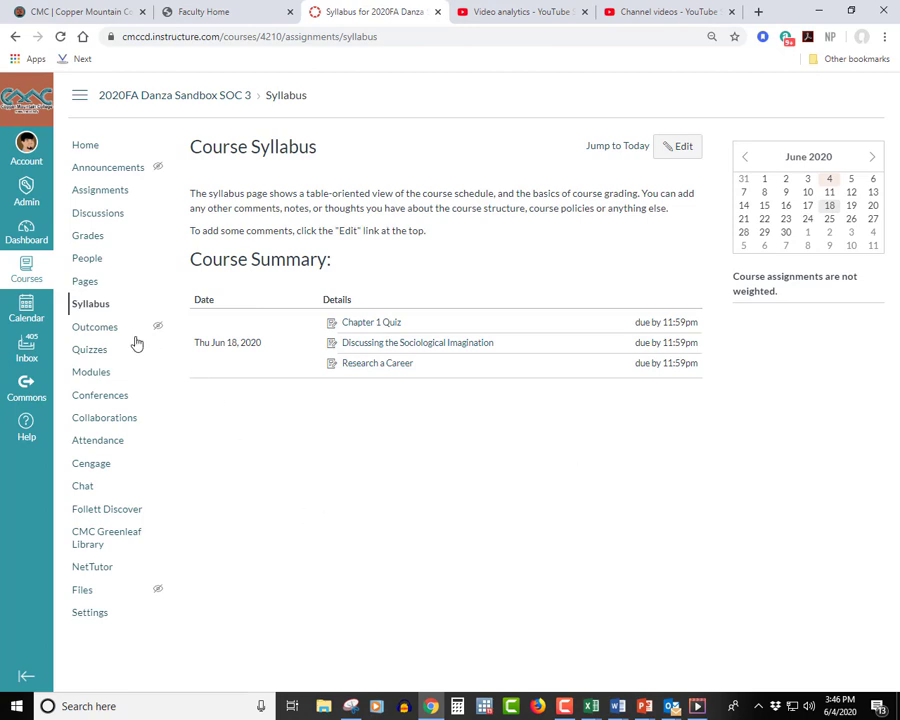
left_click(89, 237)
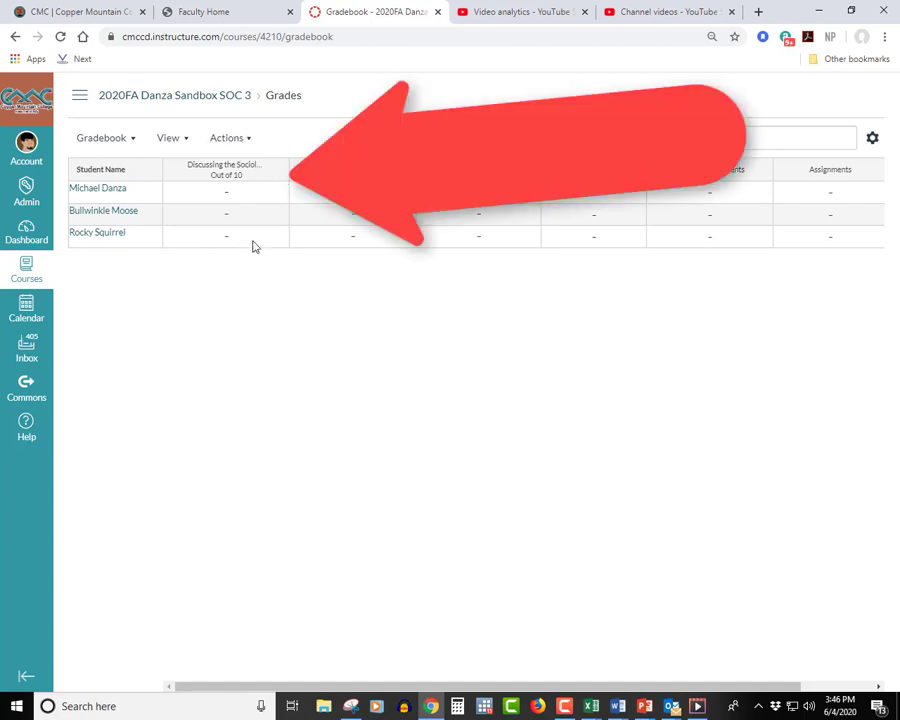
left_click(276, 172)
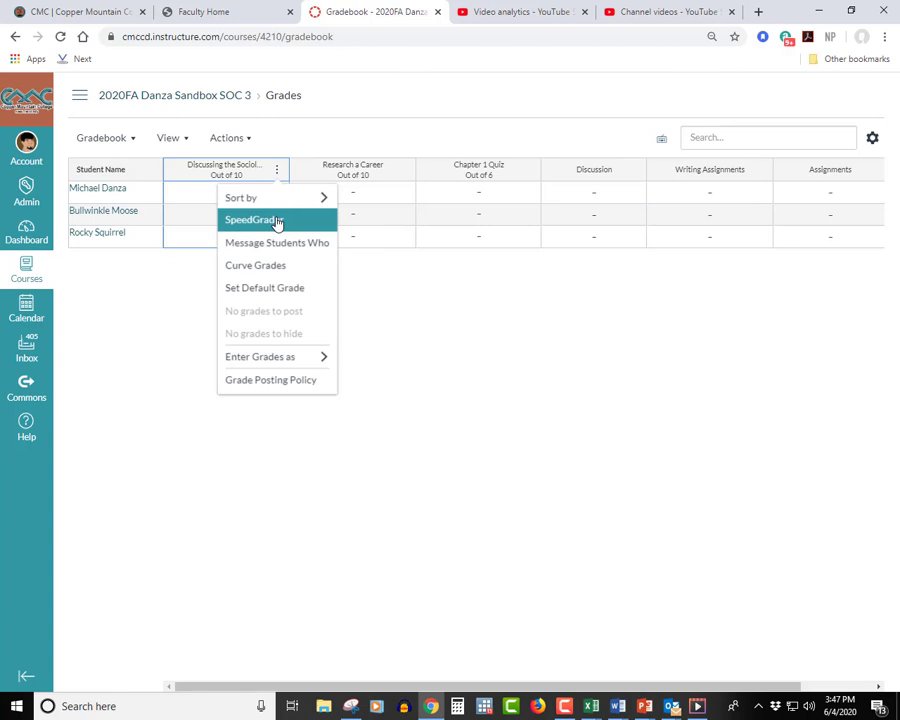
left_click(480, 353)
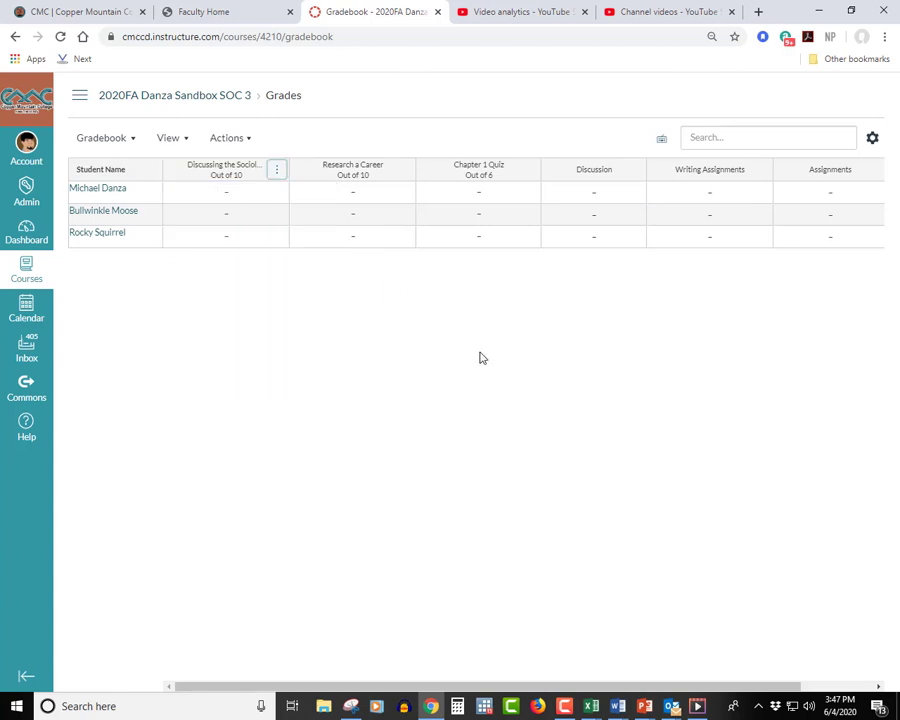
Step: Return to the course home page and review the discussion's entry in the course's discussions list
left_click(151, 101)
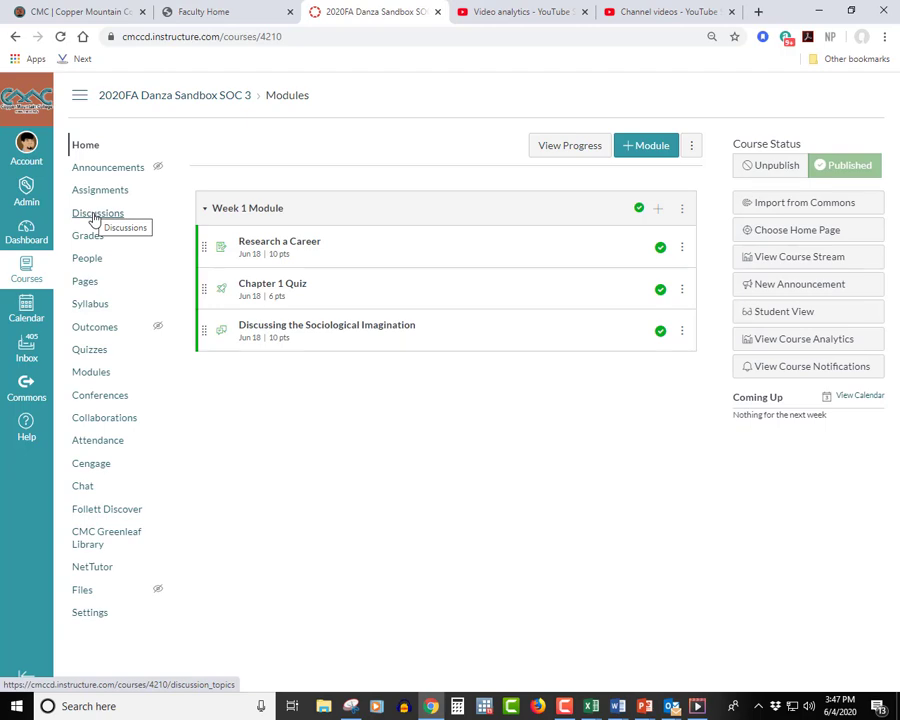
left_click(95, 215)
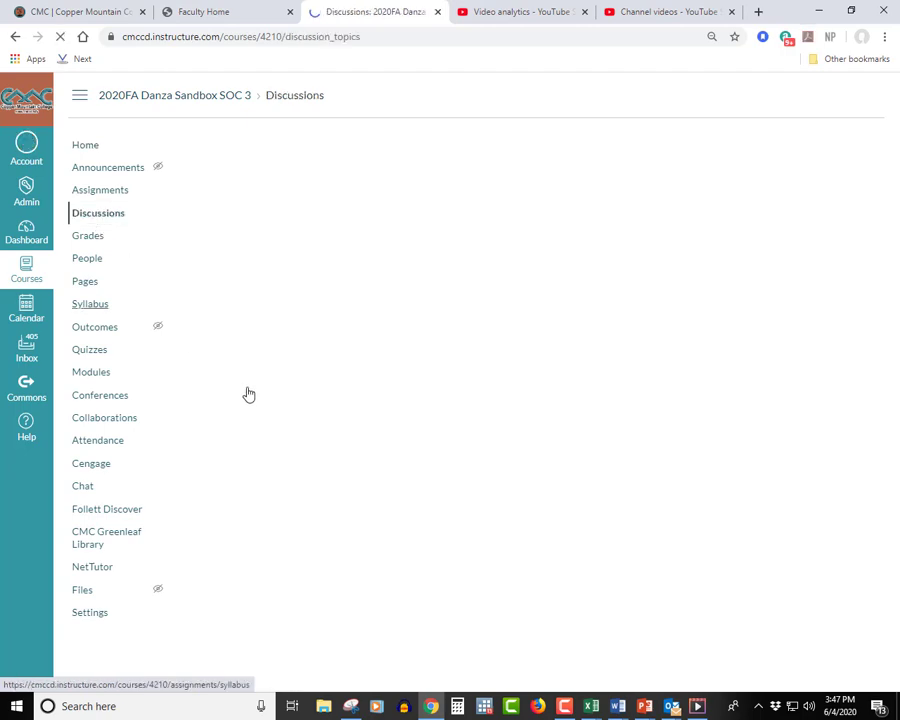
scroll(416, 480, "down", 2)
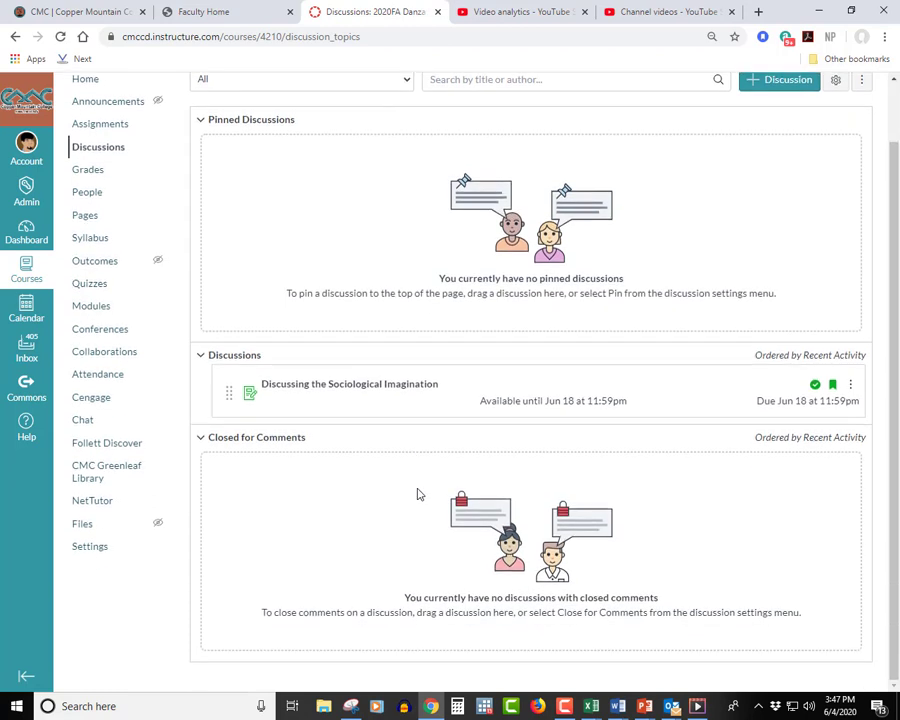